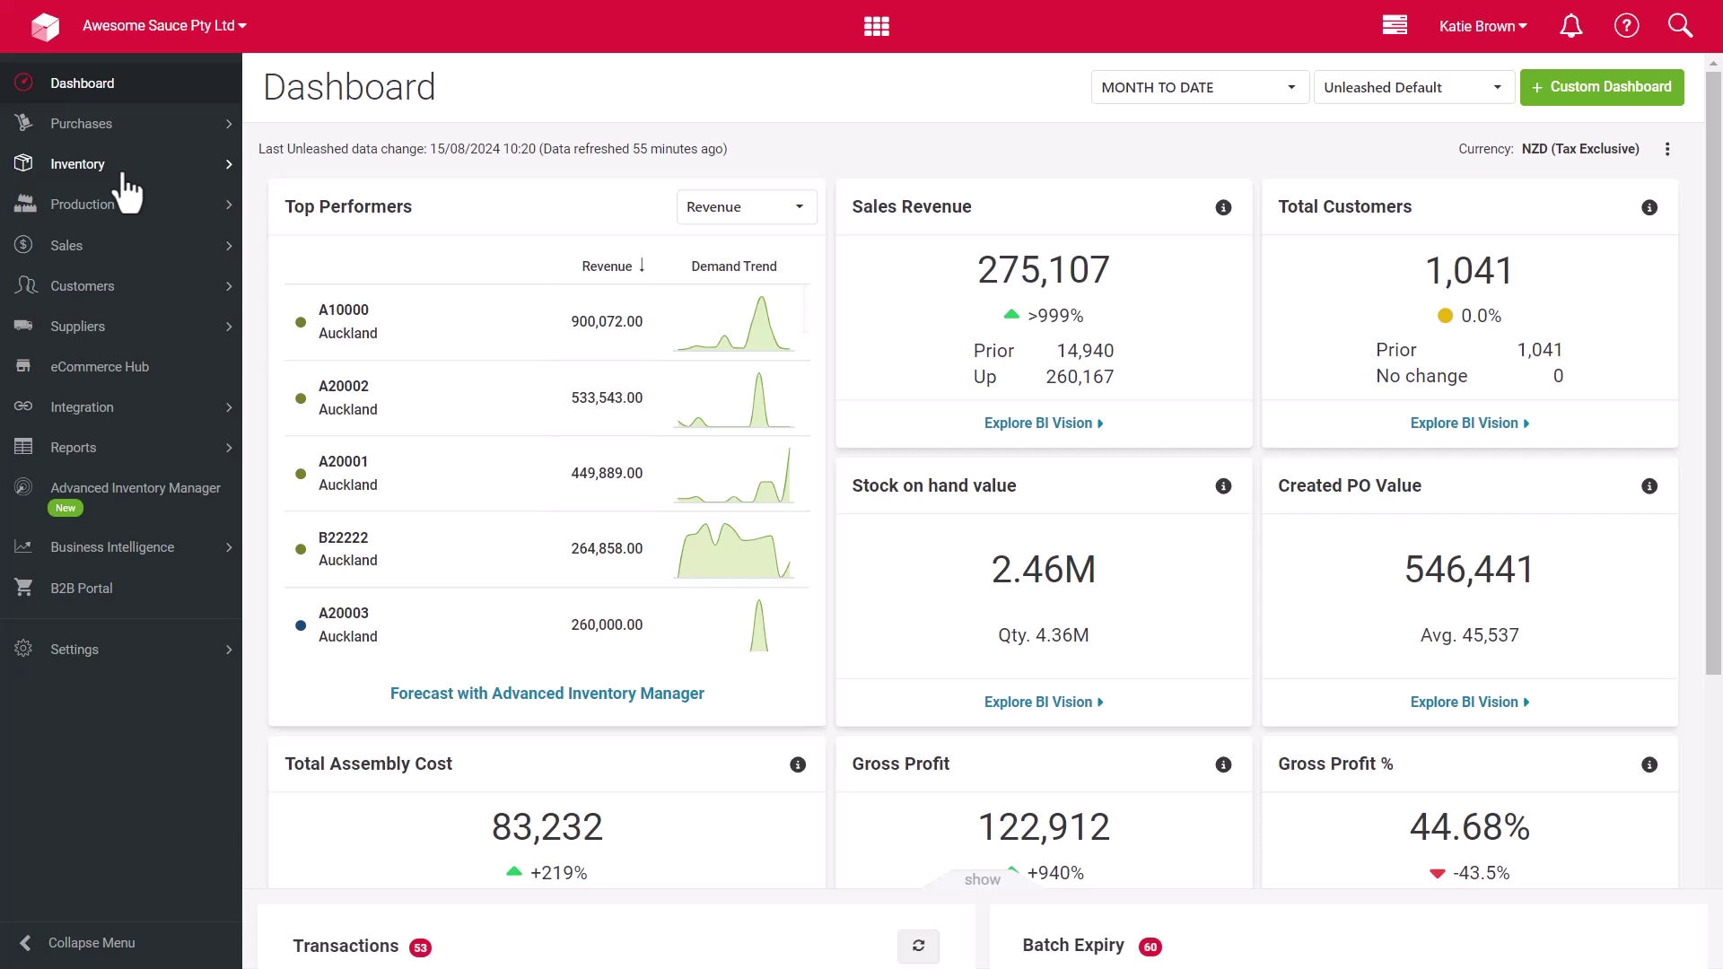
Go through Inventory > Products in the sidebar to the product Import/Export page
click(125, 170)
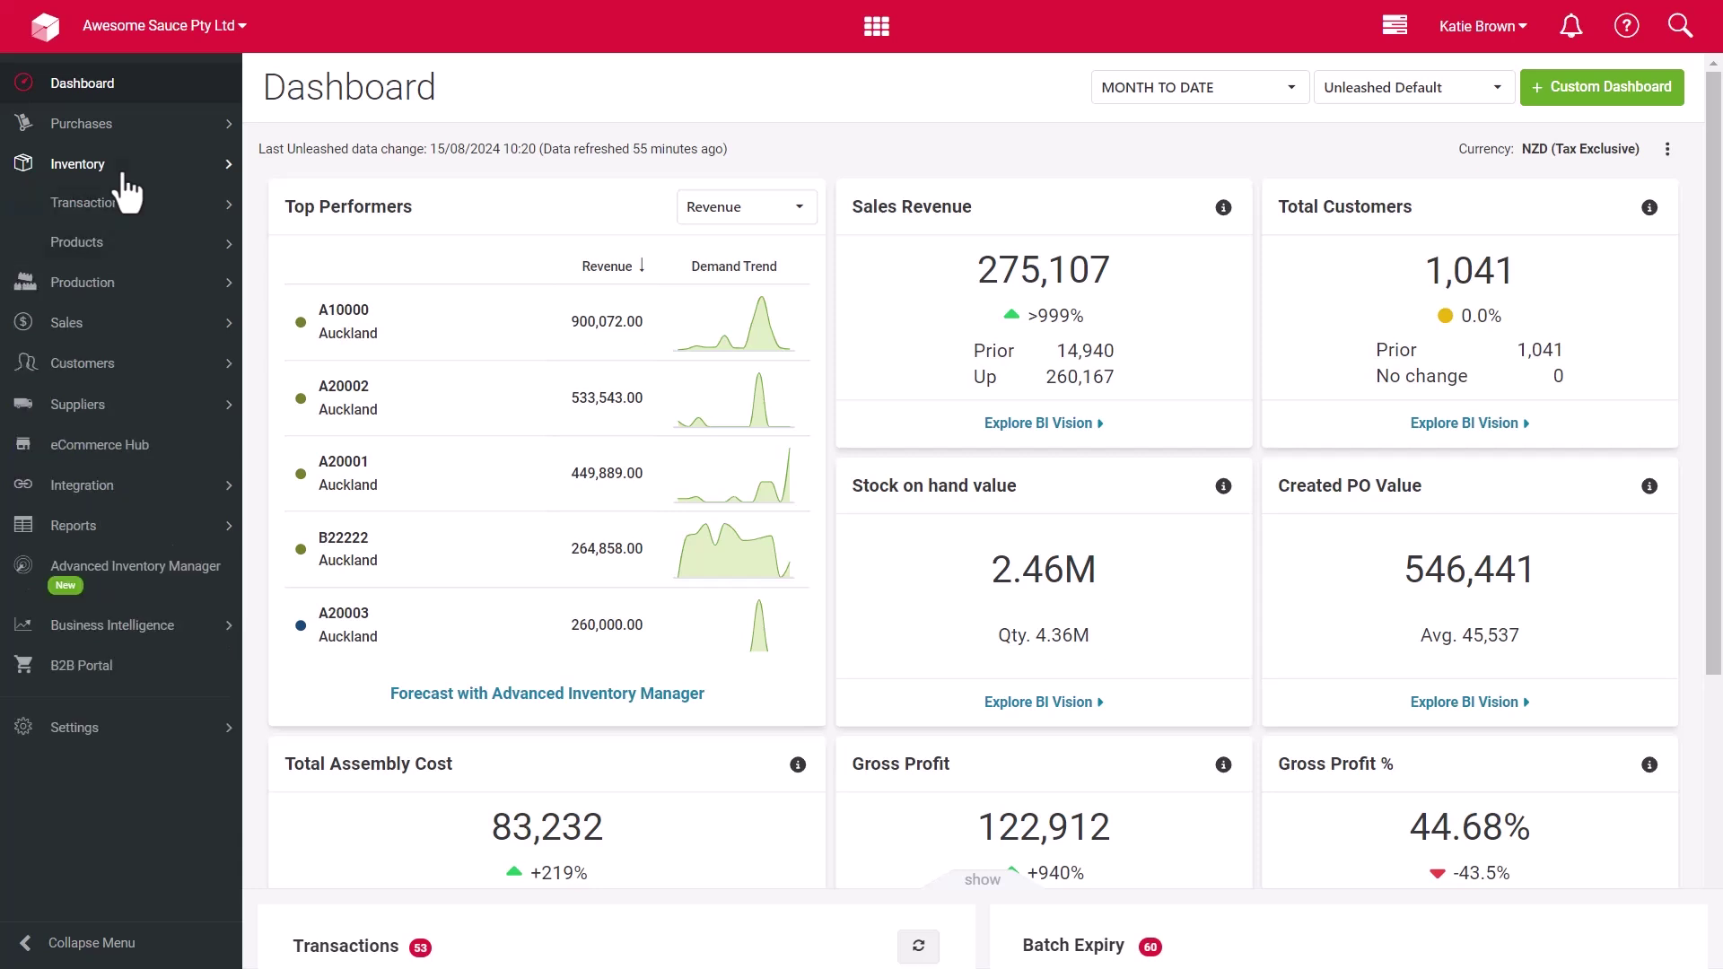
click(117, 250)
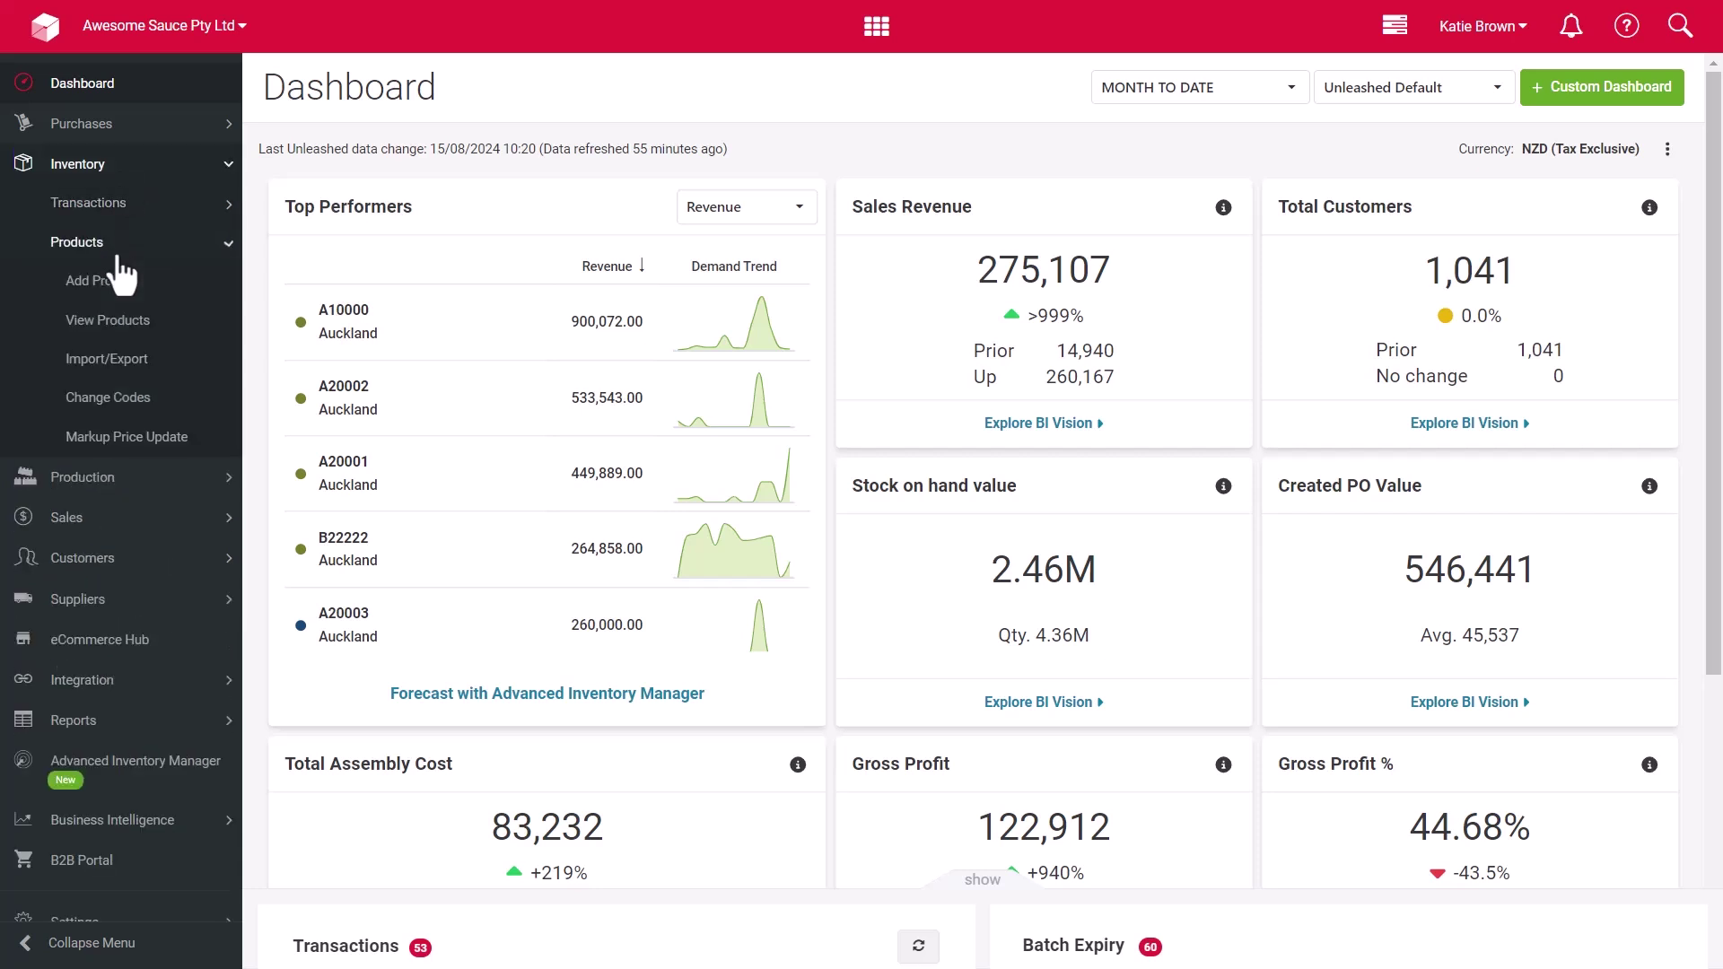
click(115, 364)
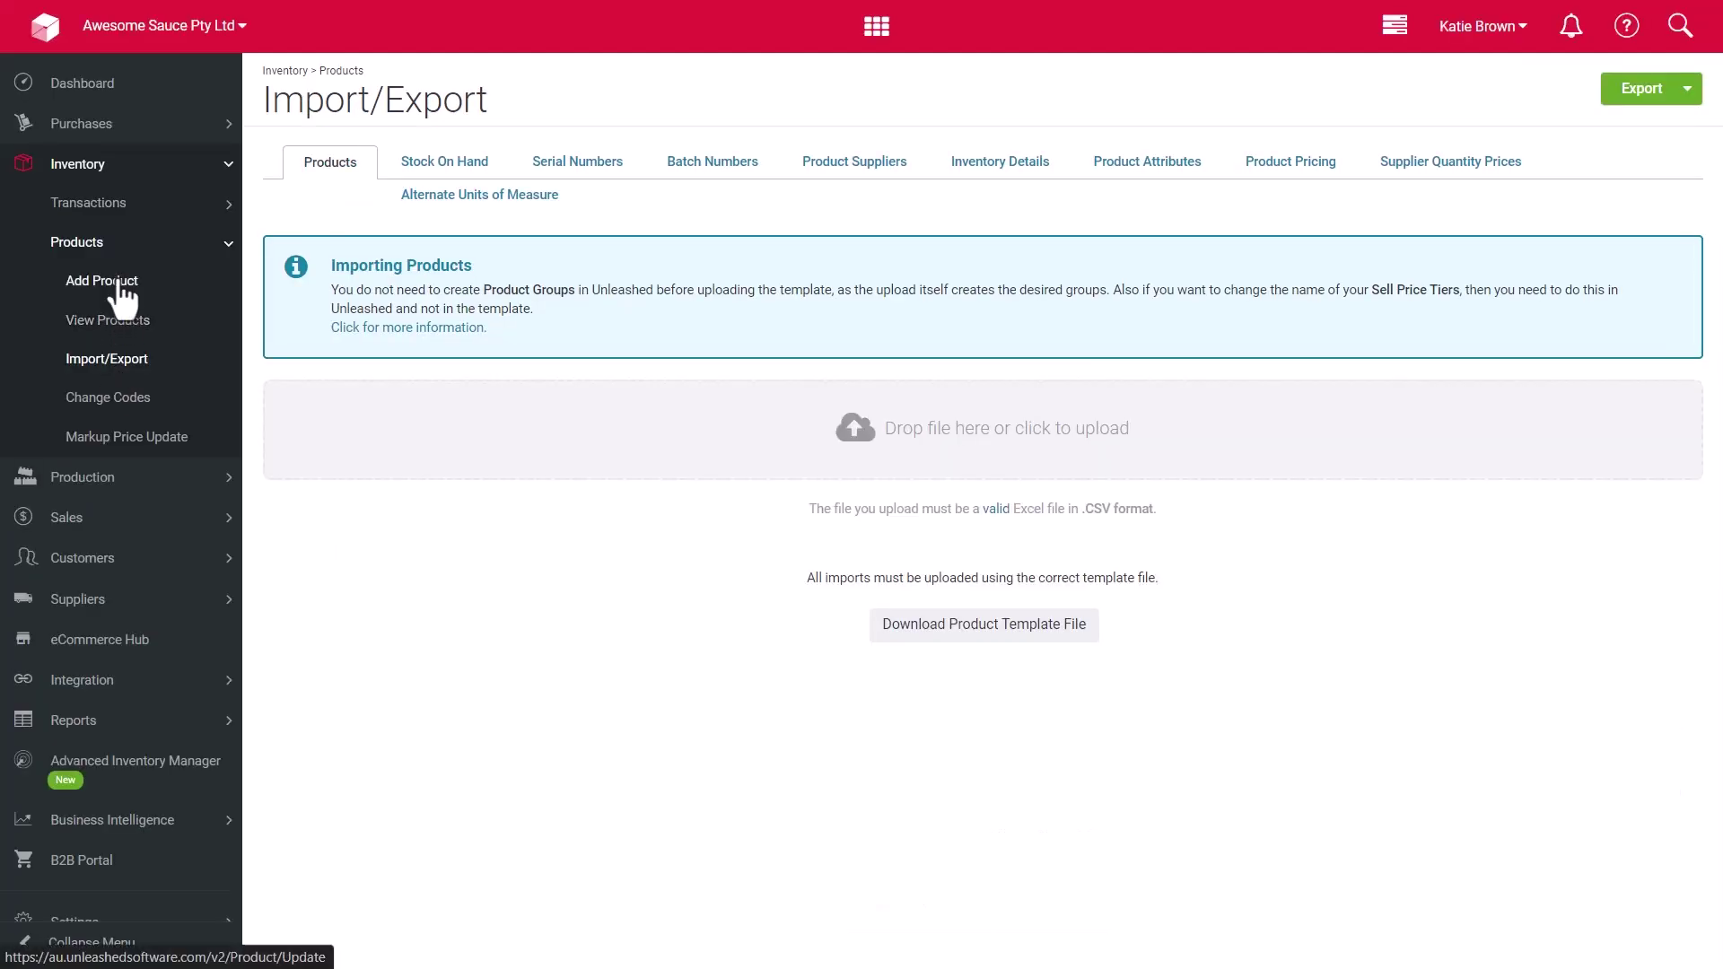
Add a new product with code LB-Manuka01 and description 'Manuka Honey Lip Balm'
click(119, 284)
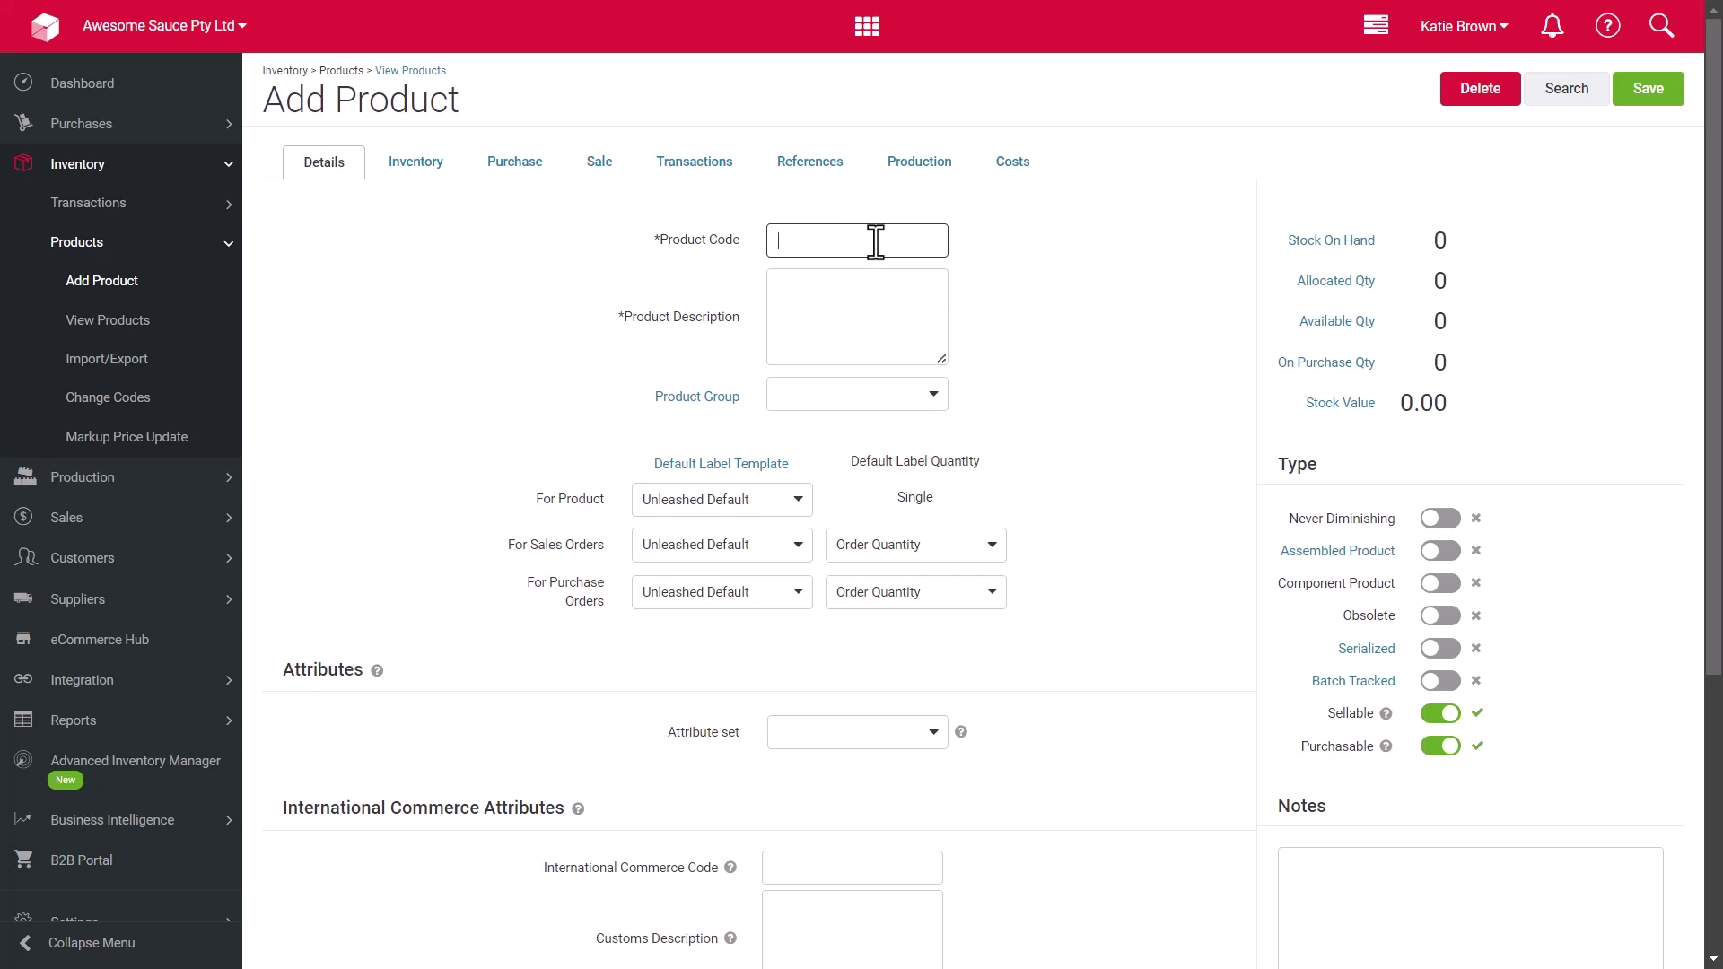
key(Caps_Lock)
text(LB-)
key(Caps_Lock)
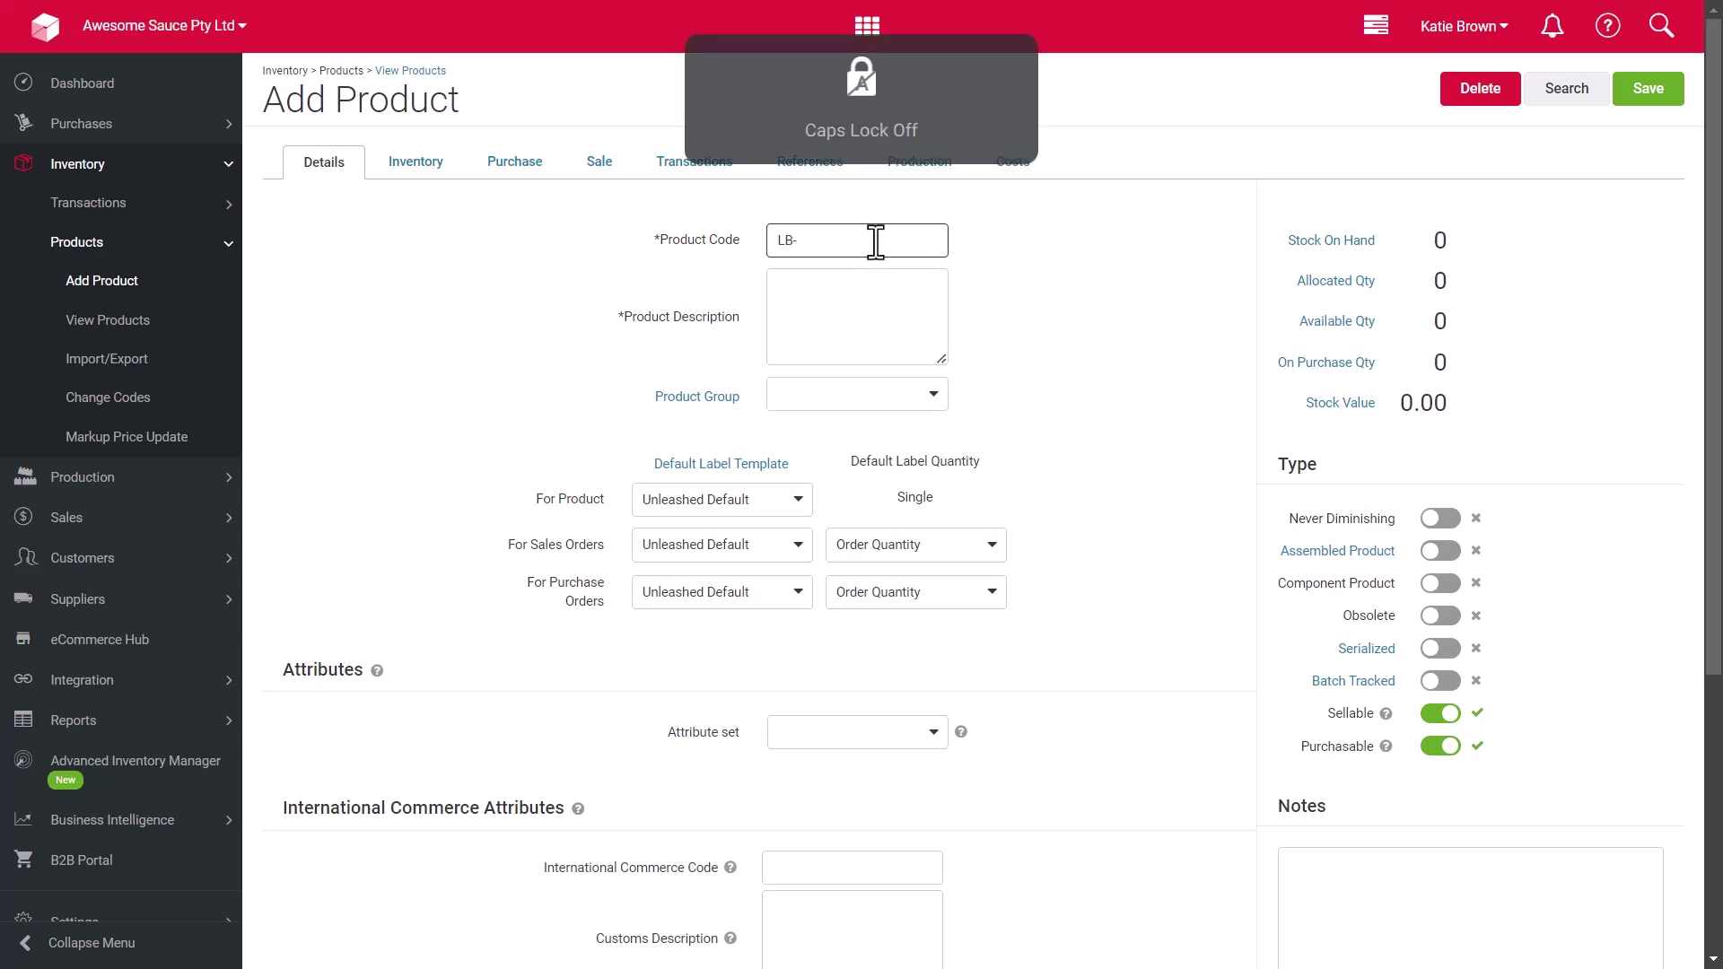
text(Manuka)
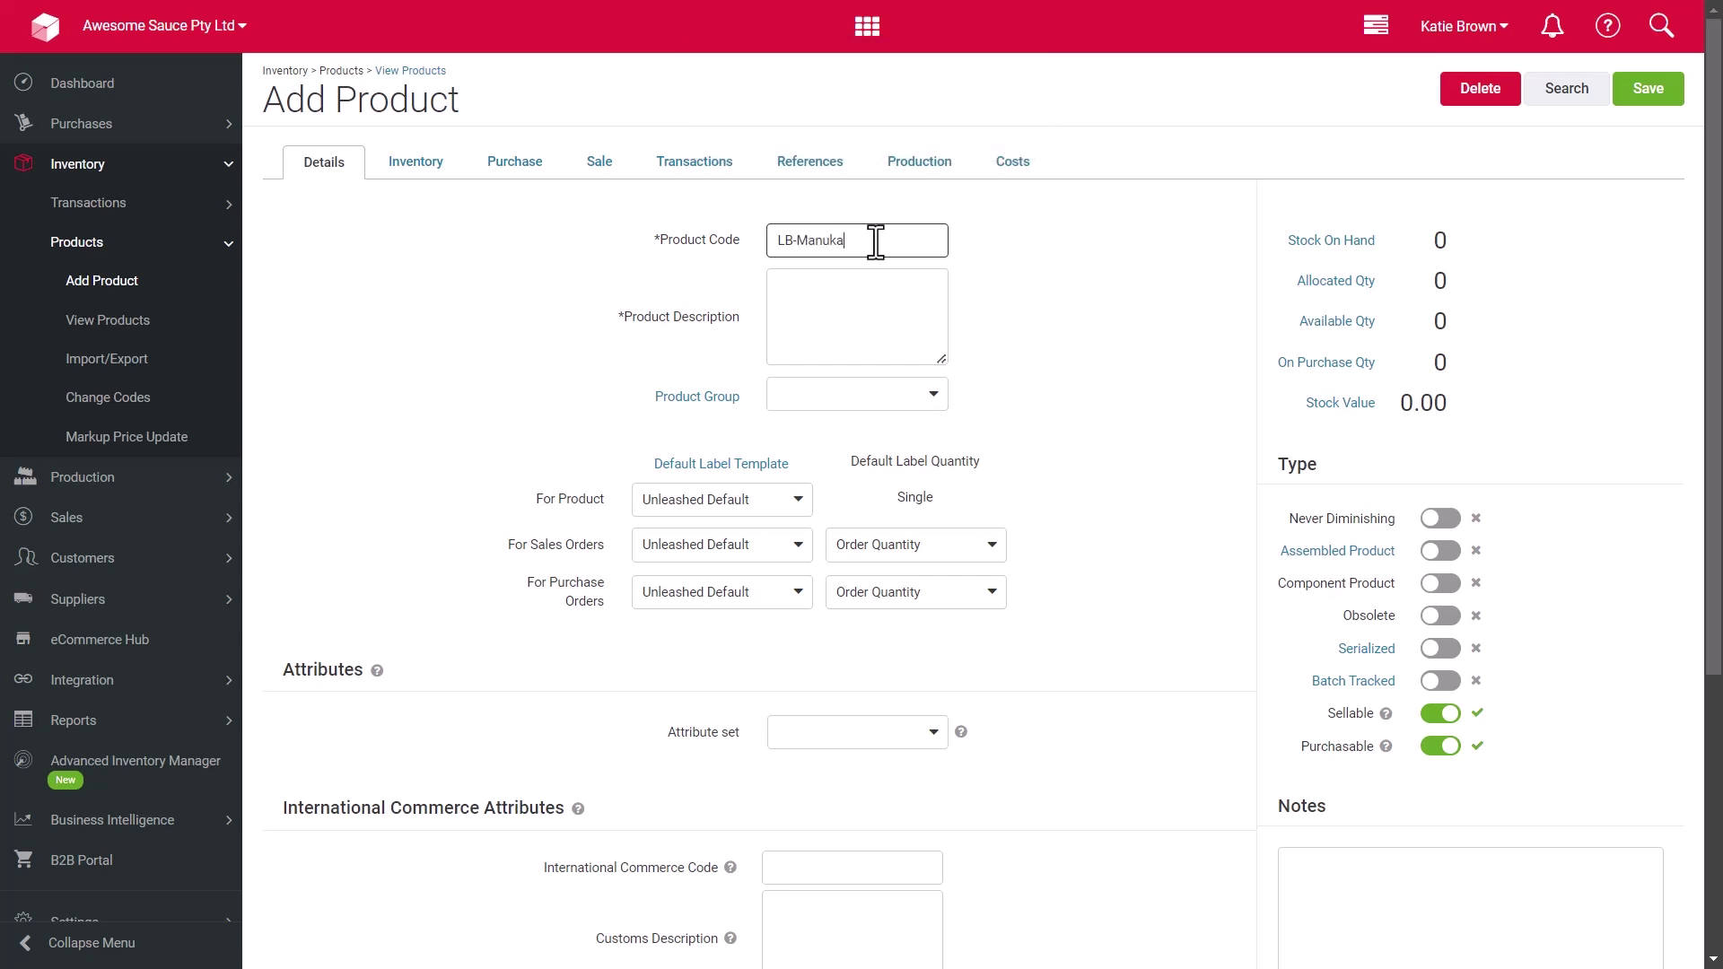
click(846, 301)
text(Manuka Honey Lip Balm)
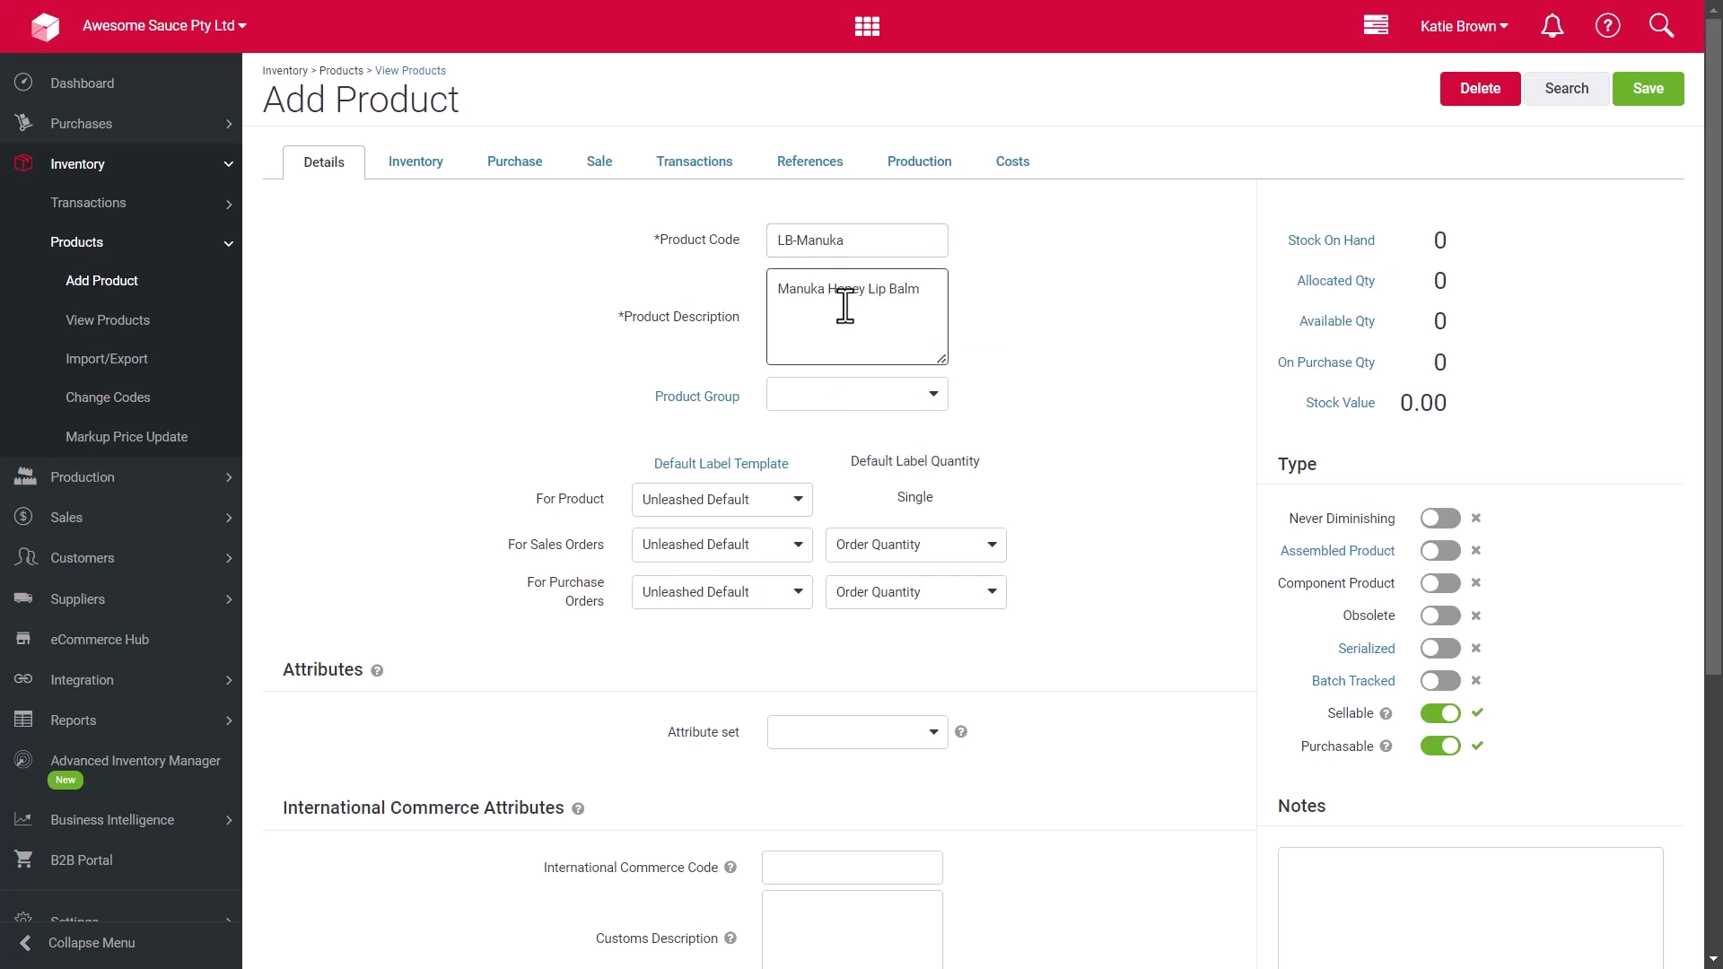
click(853, 240)
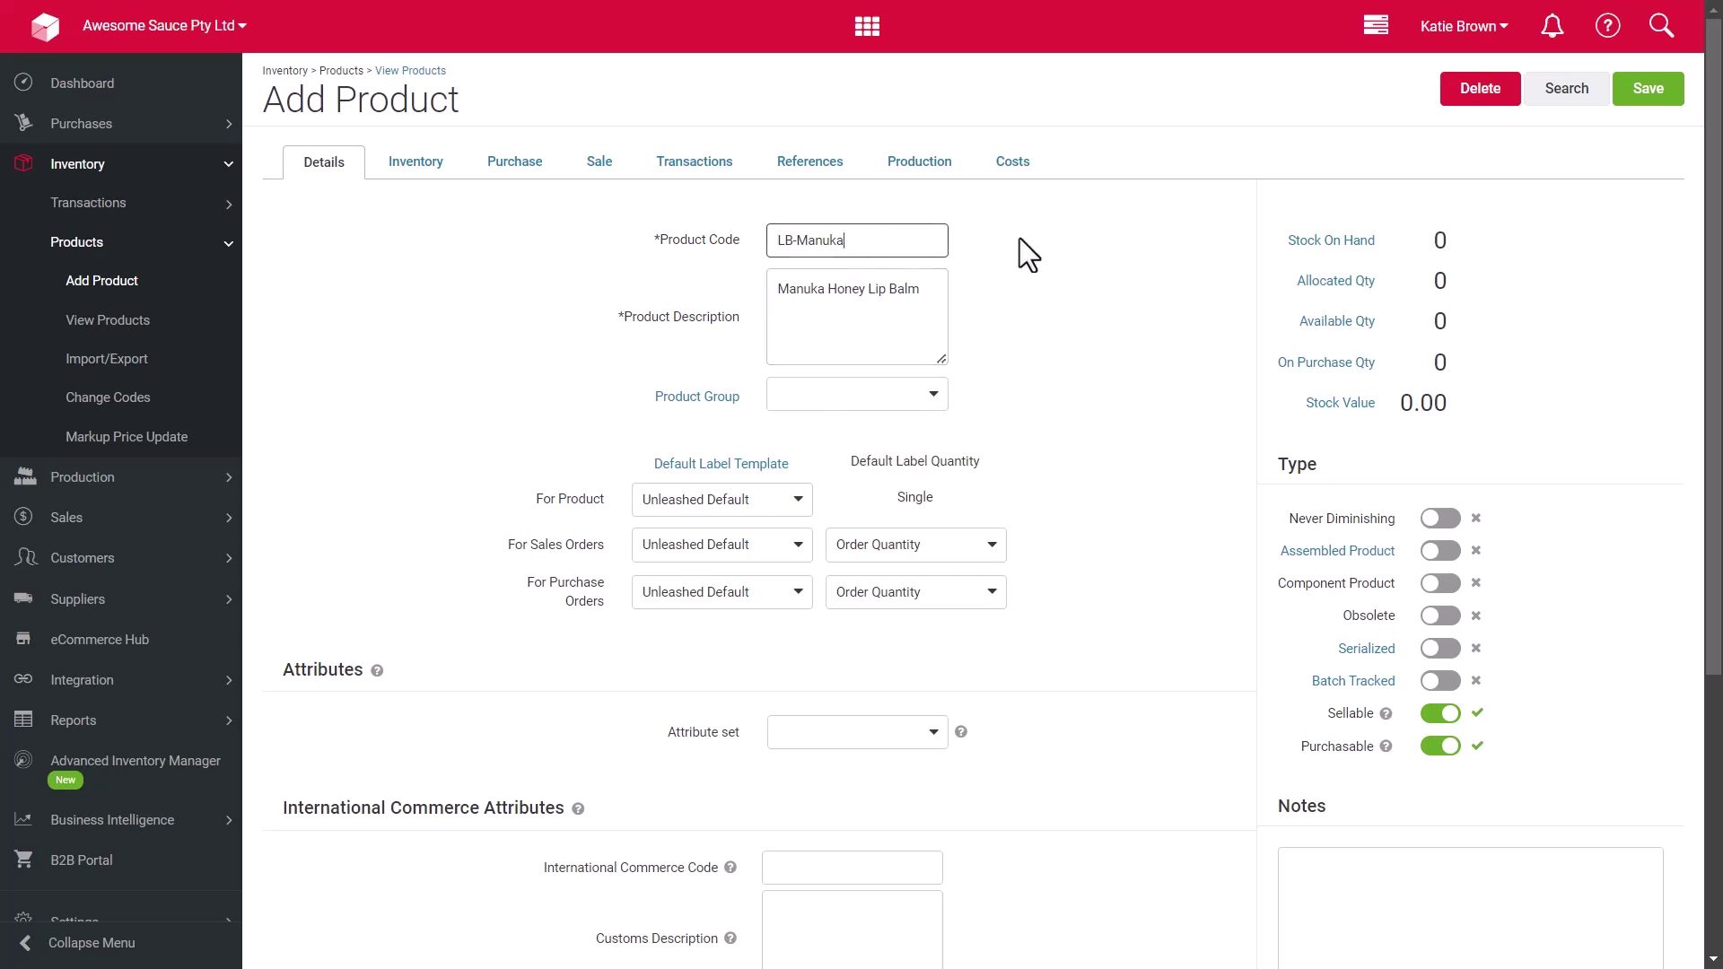
text(01)
Save the product and create a 'Lip Balms' product group using the Country of Origin attribute set
click(1663, 95)
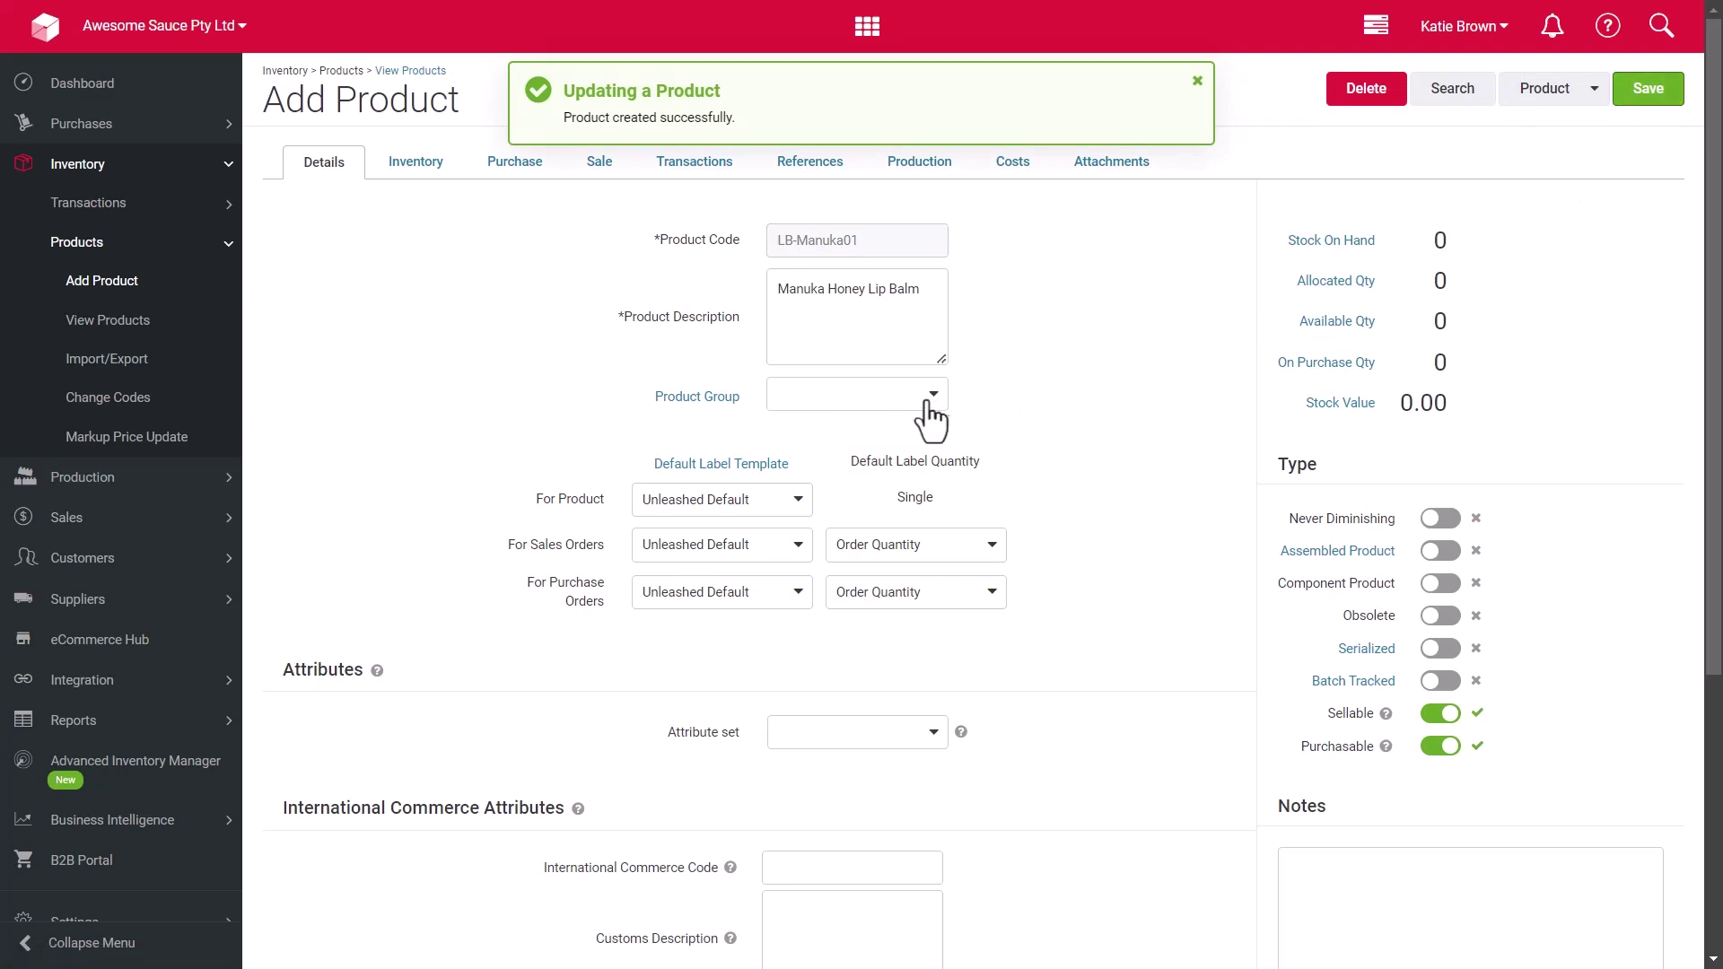
click(929, 402)
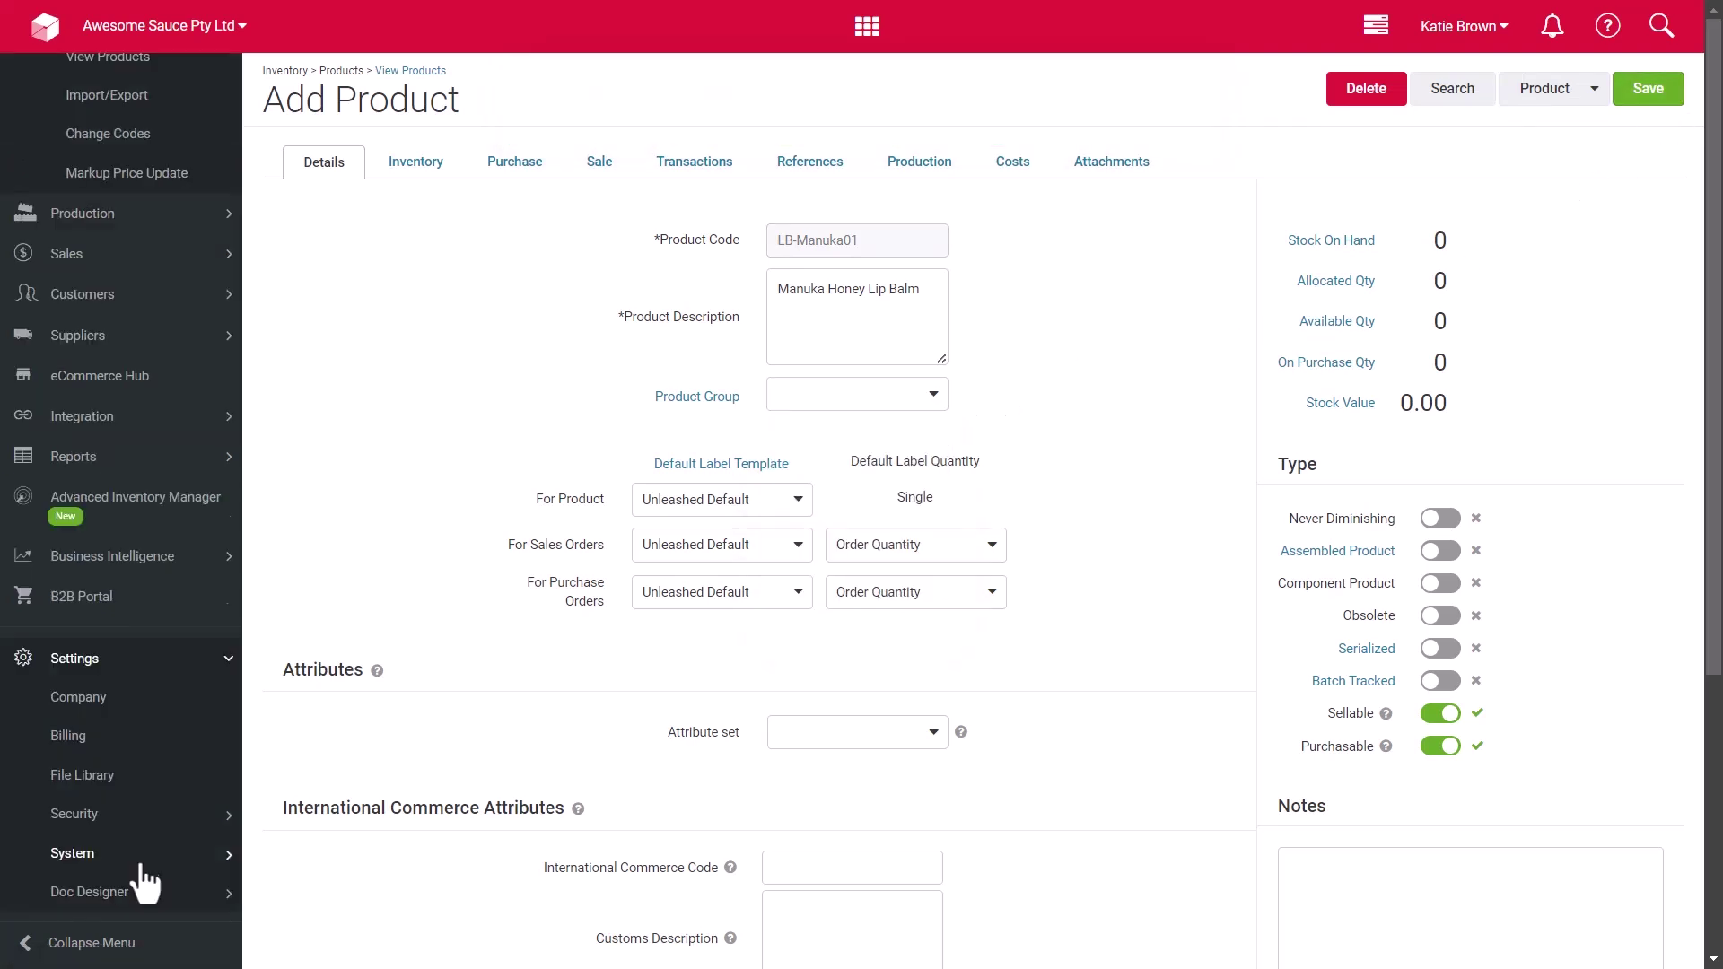
scroll(134, 808, down, 5)
click(133, 790)
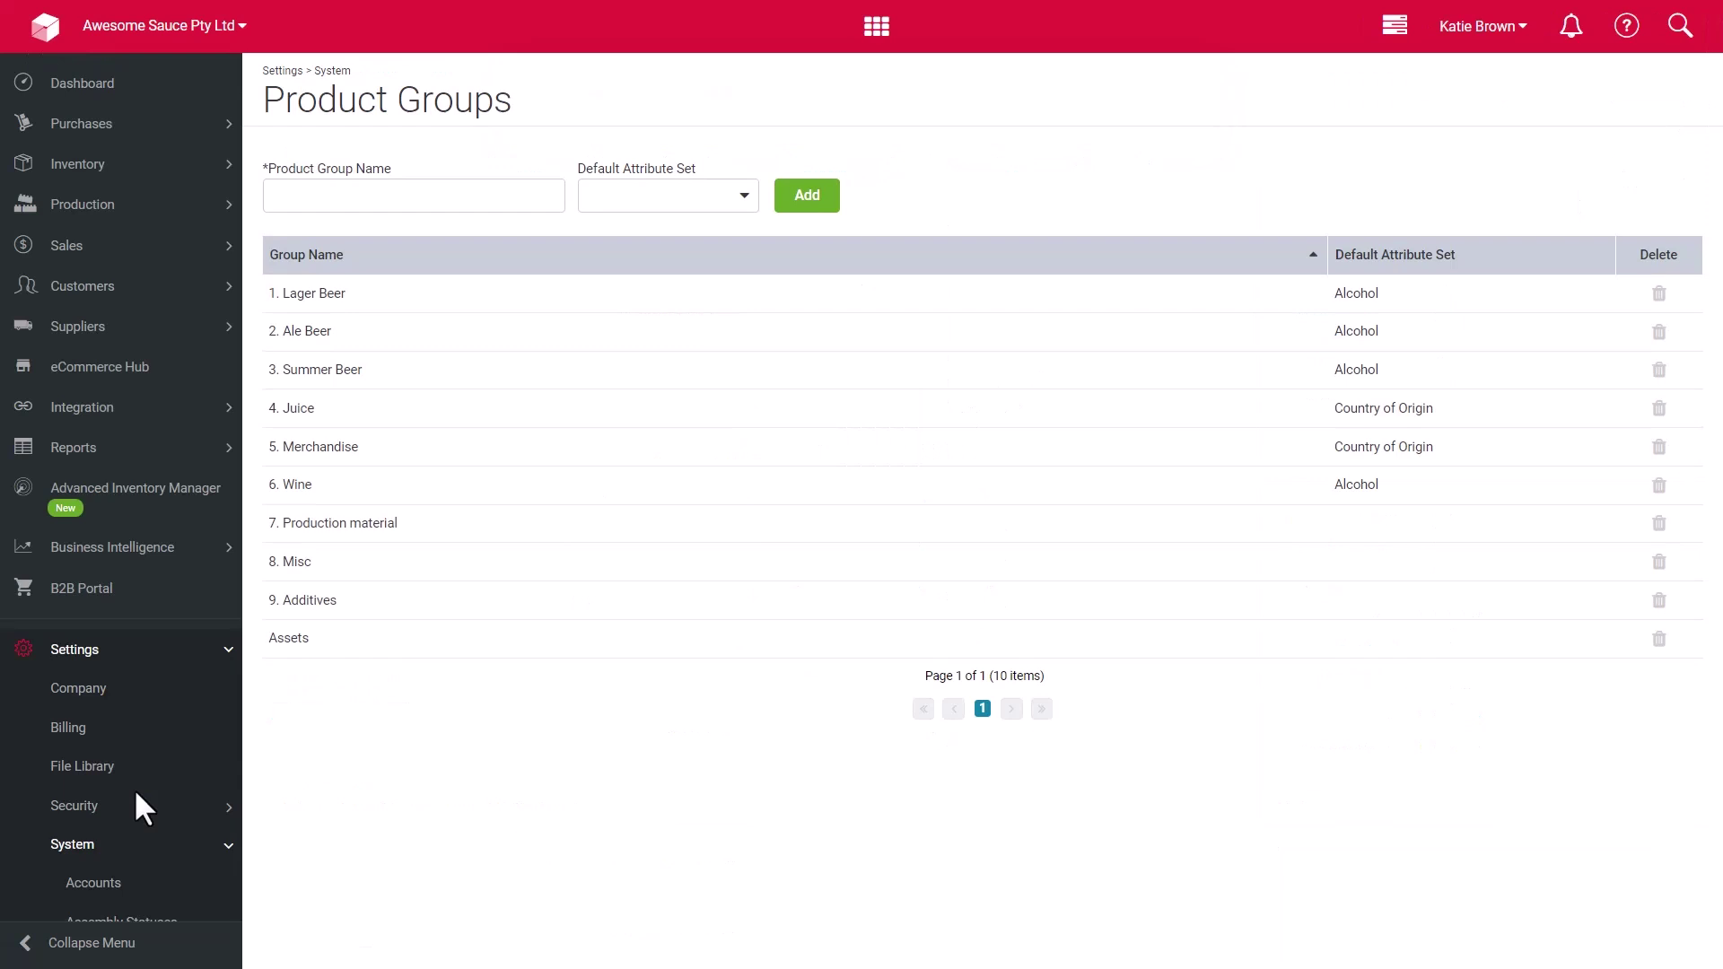
click(388, 195)
text(Lip Balms)
click(709, 198)
click(629, 273)
click(806, 196)
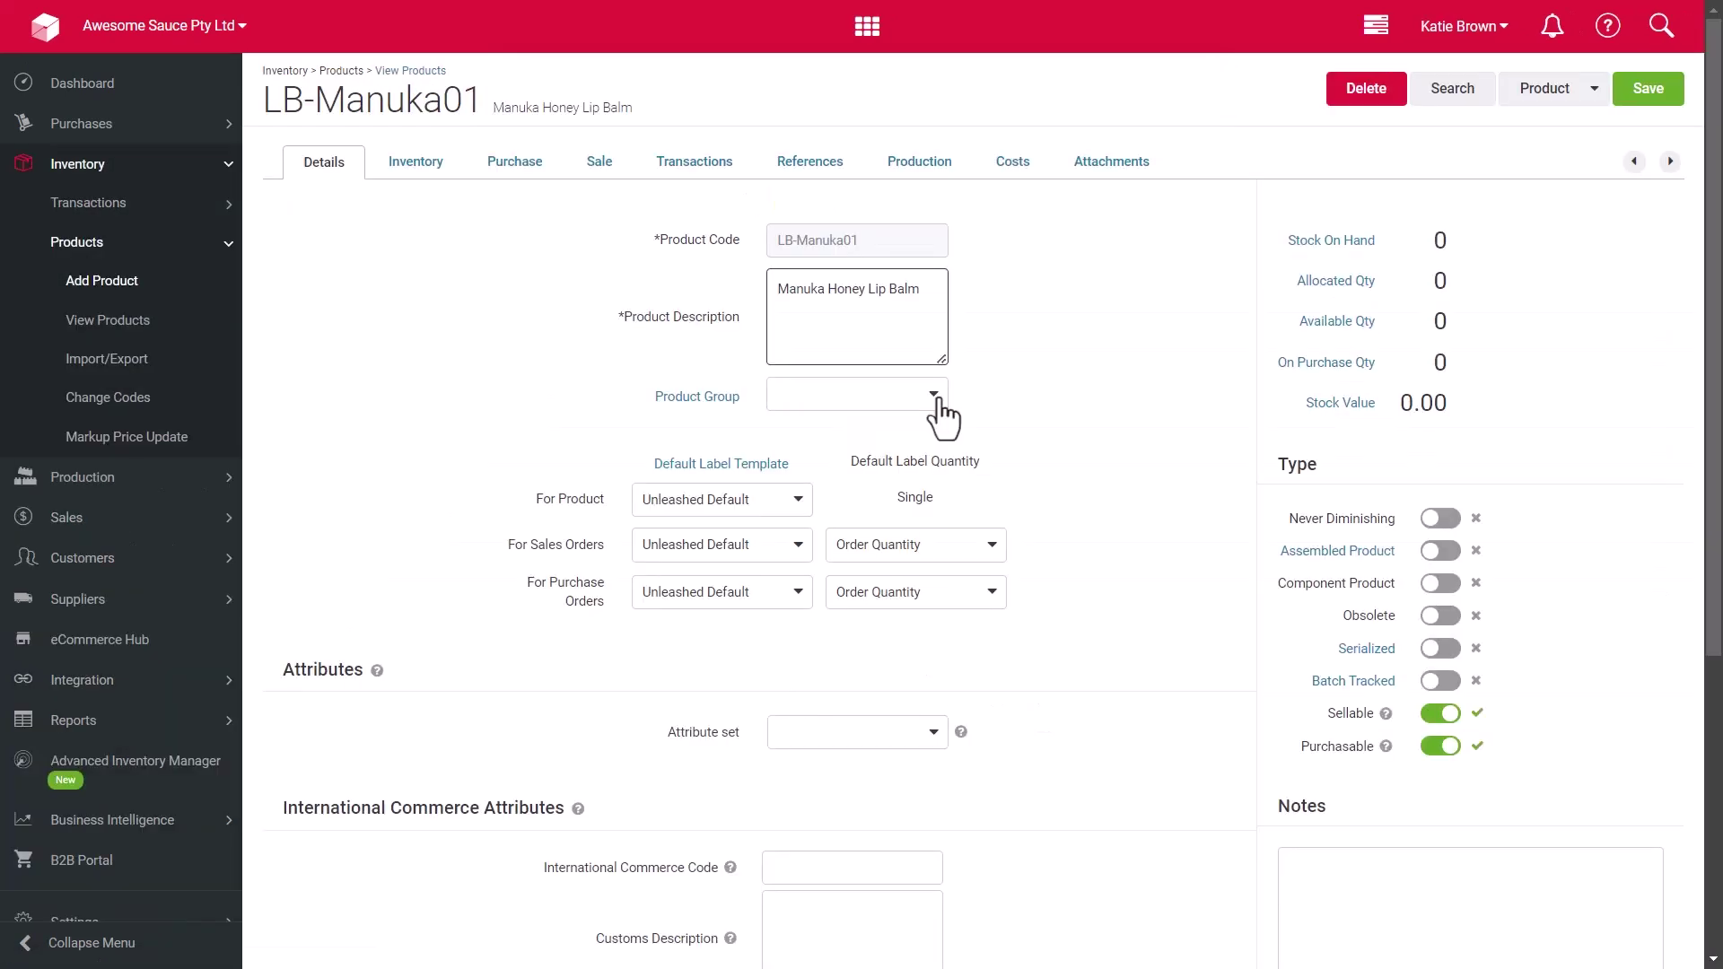
Assign LB-Manuka01 to the new Lip Balms product group
click(938, 401)
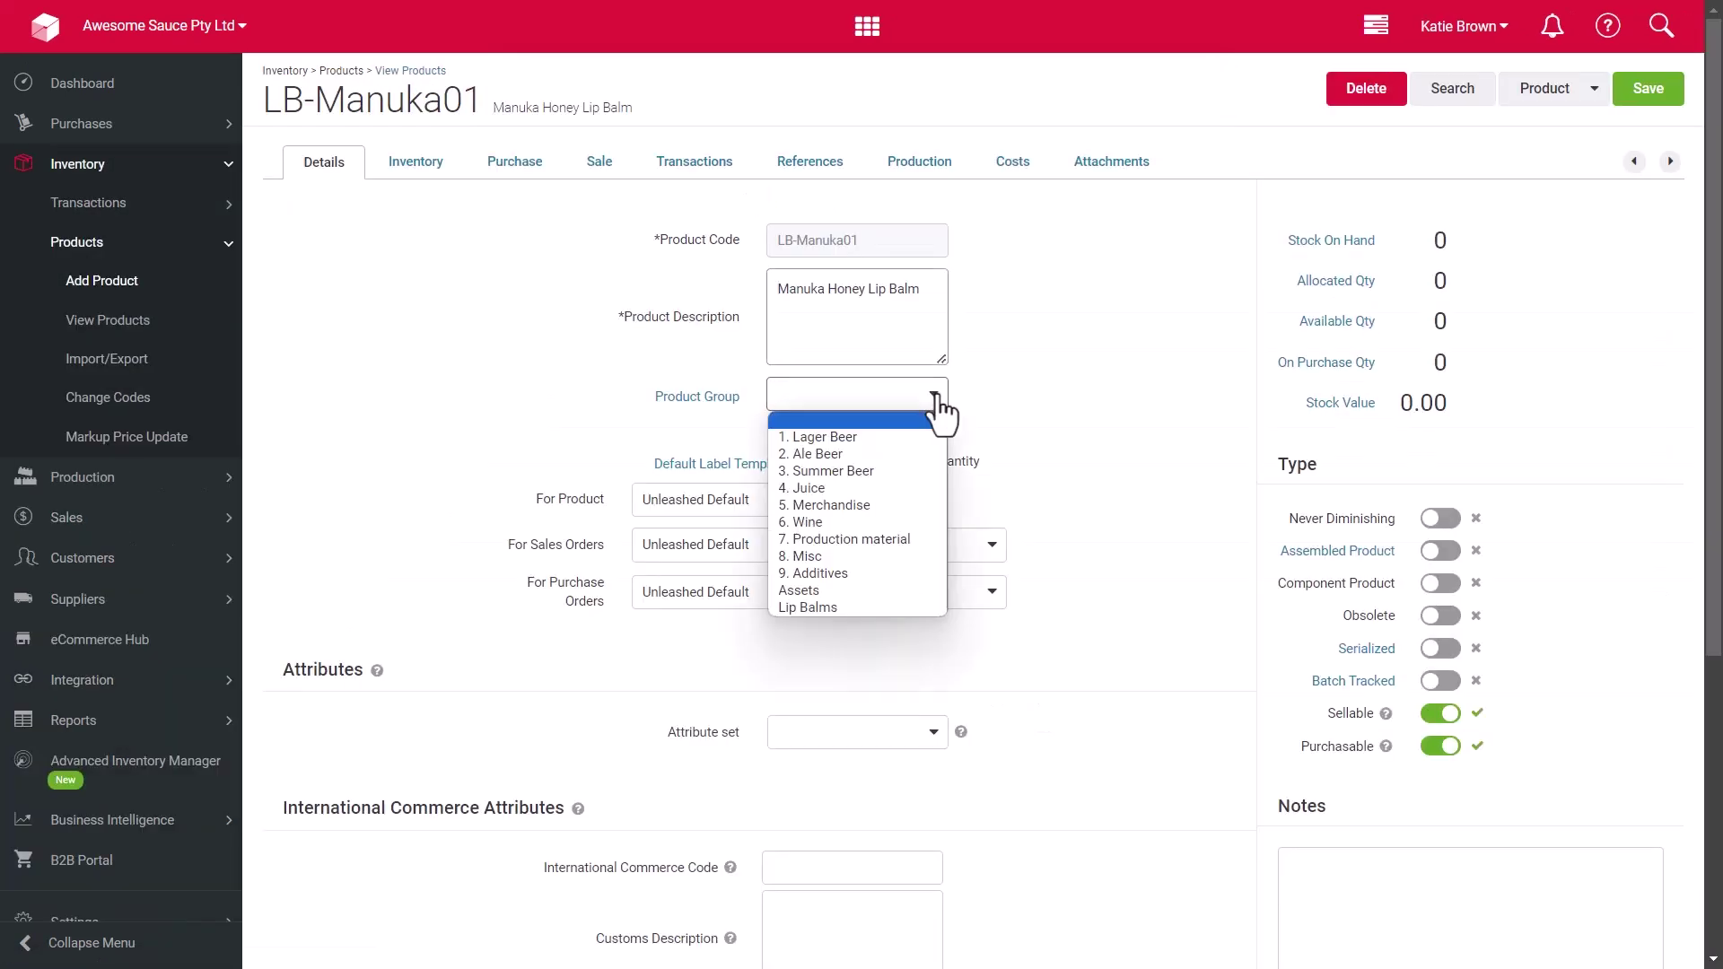
click(880, 605)
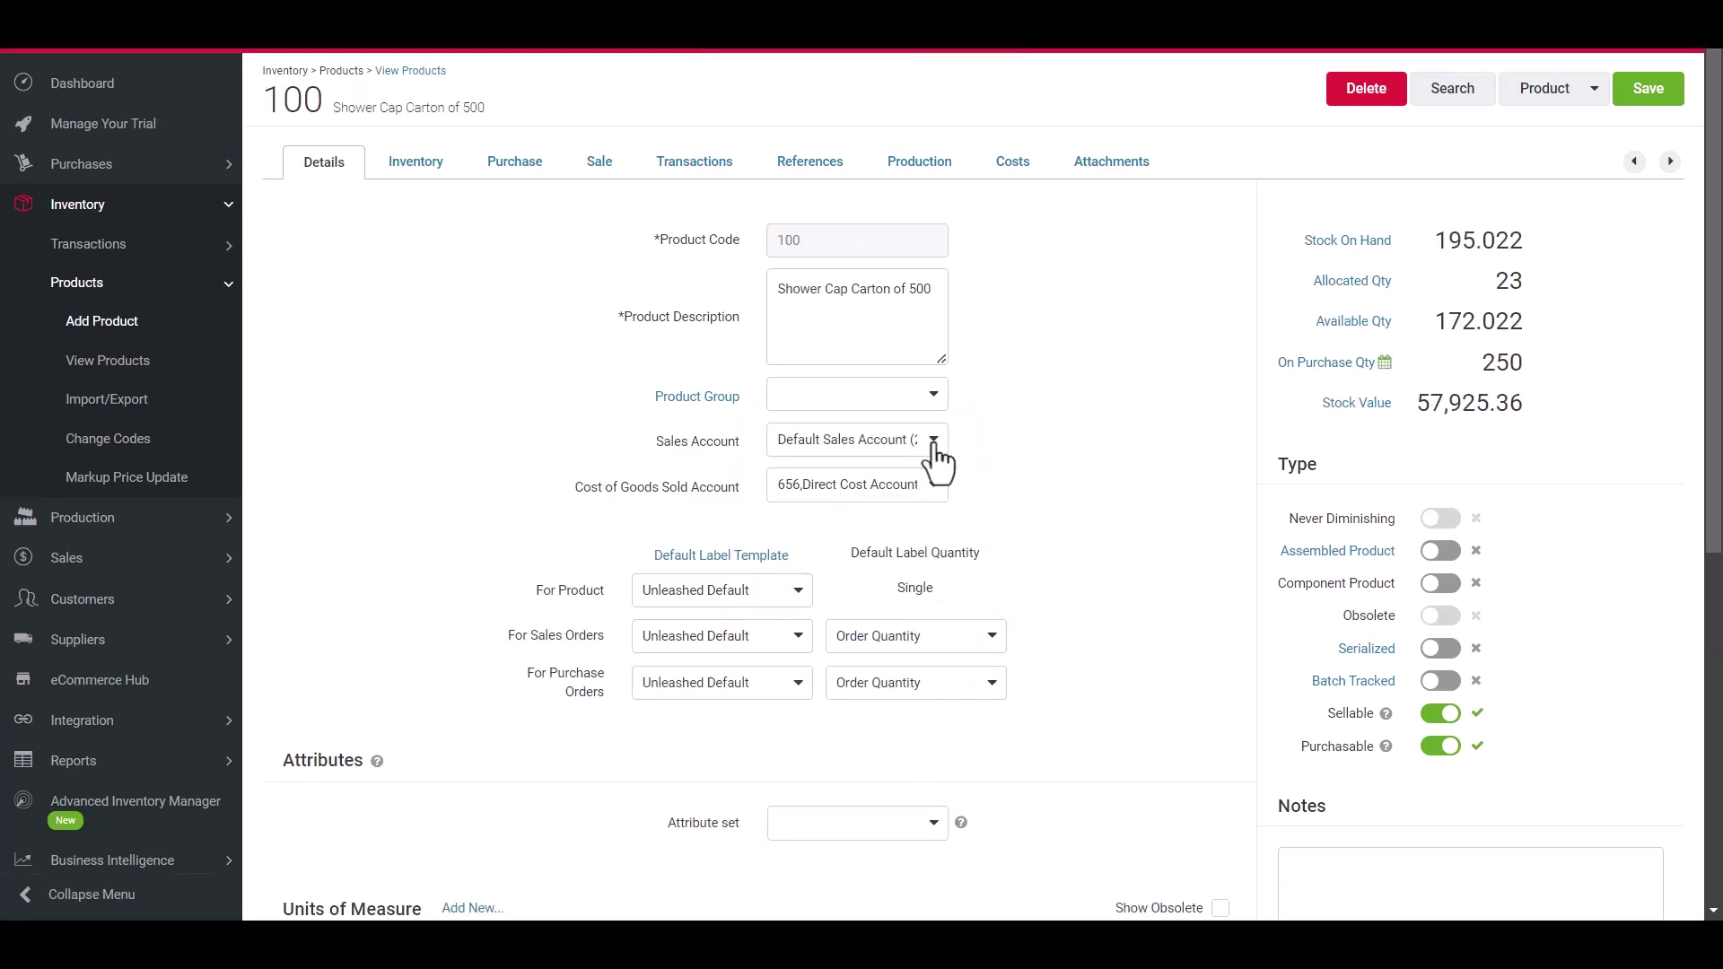
click(933, 440)
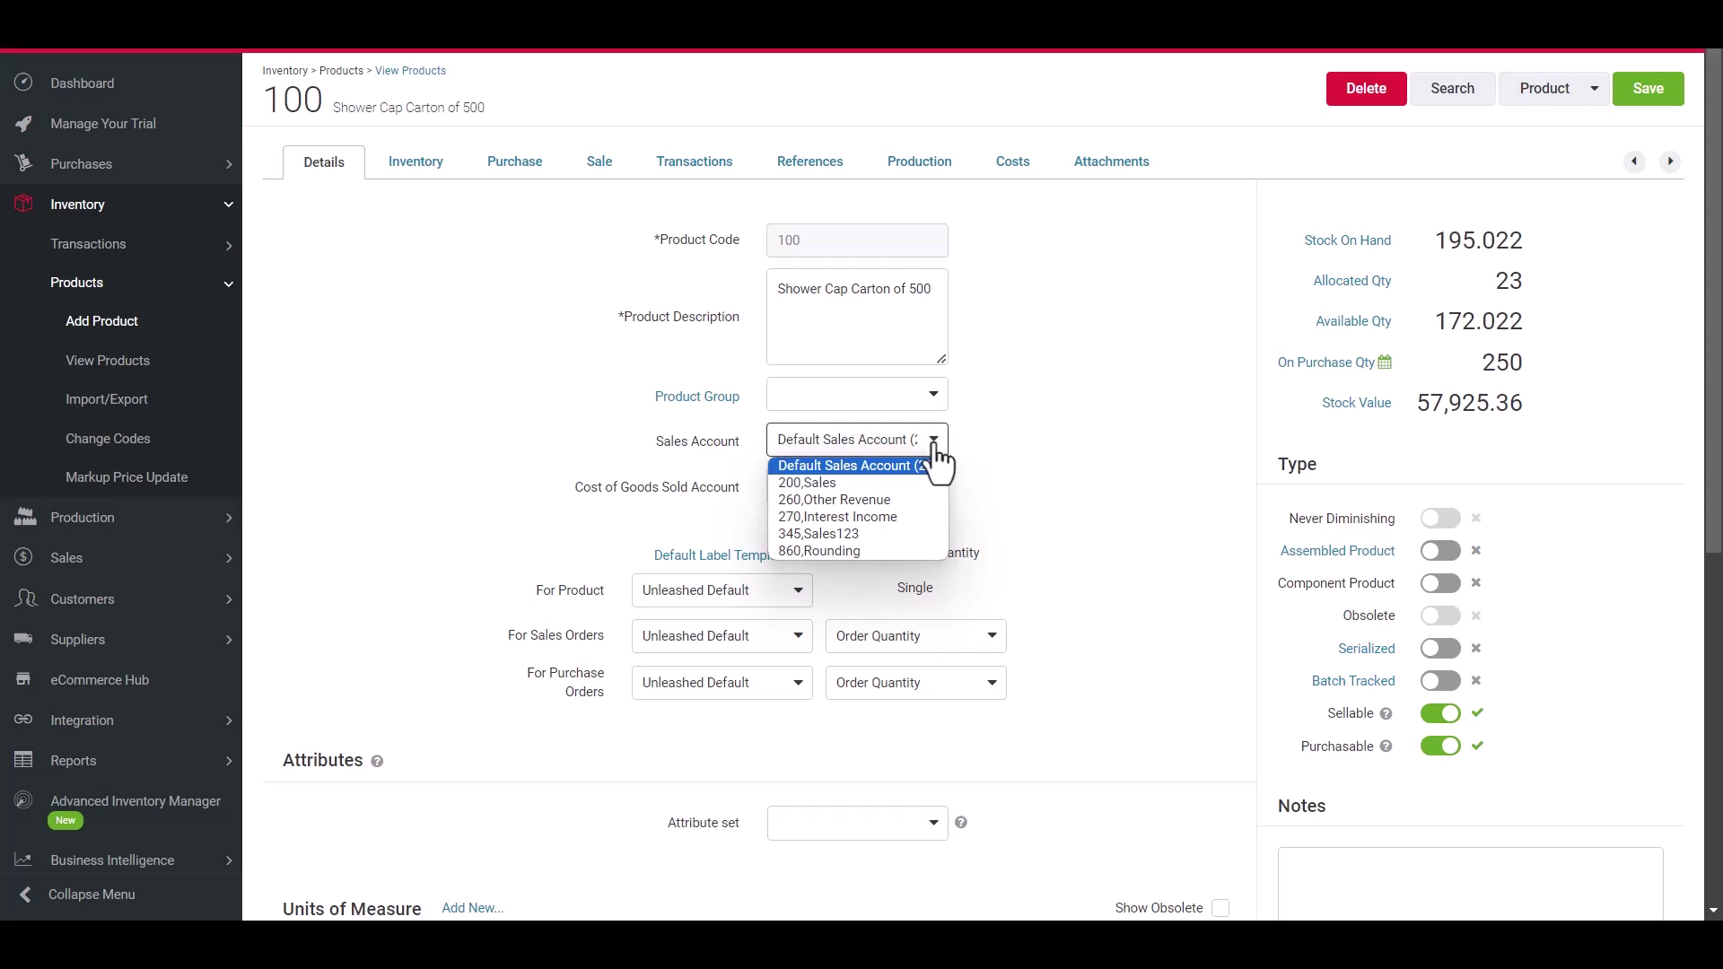
click(937, 465)
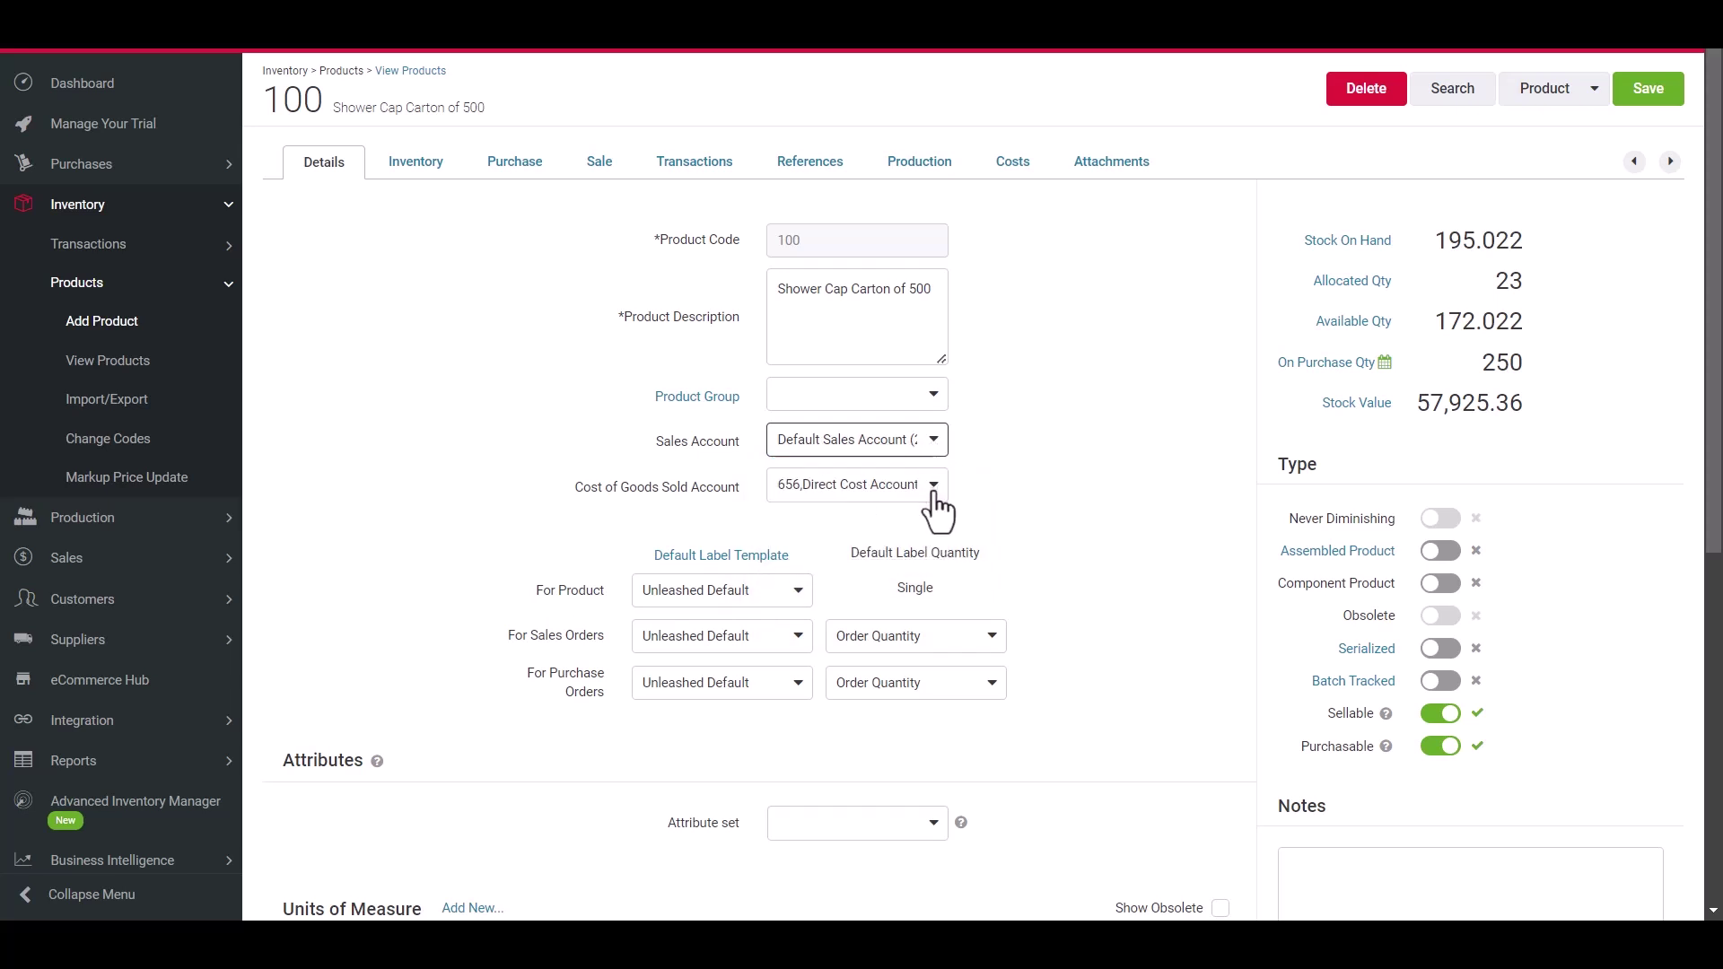
click(933, 487)
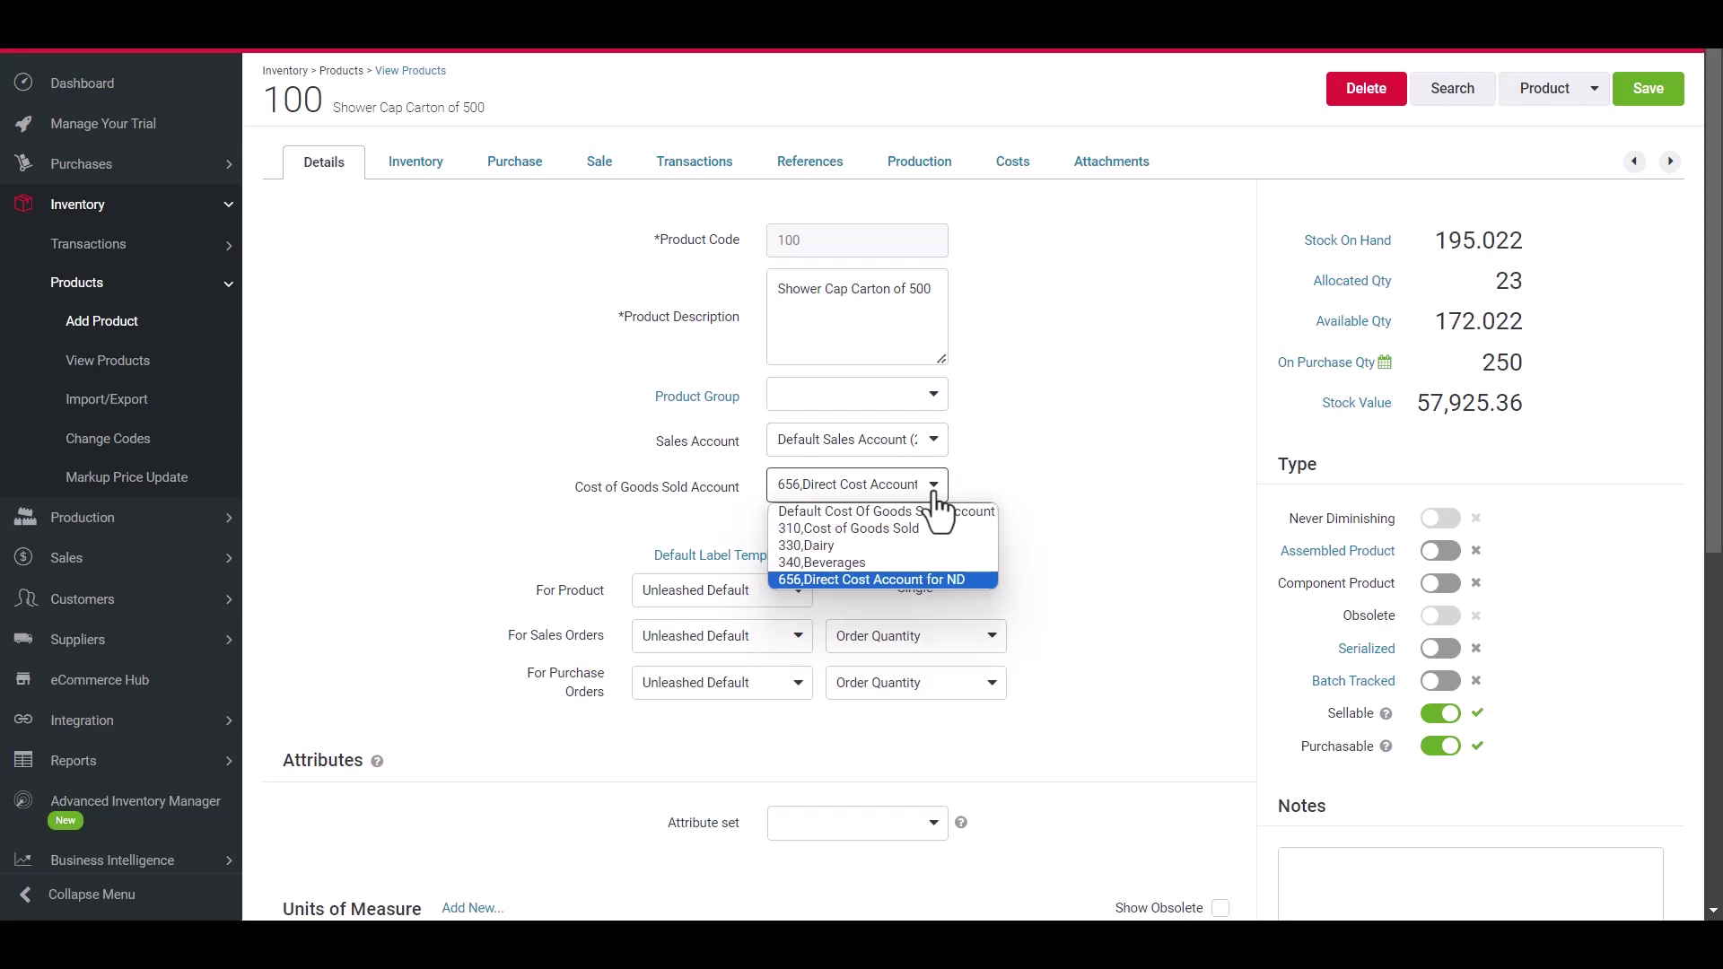
click(935, 493)
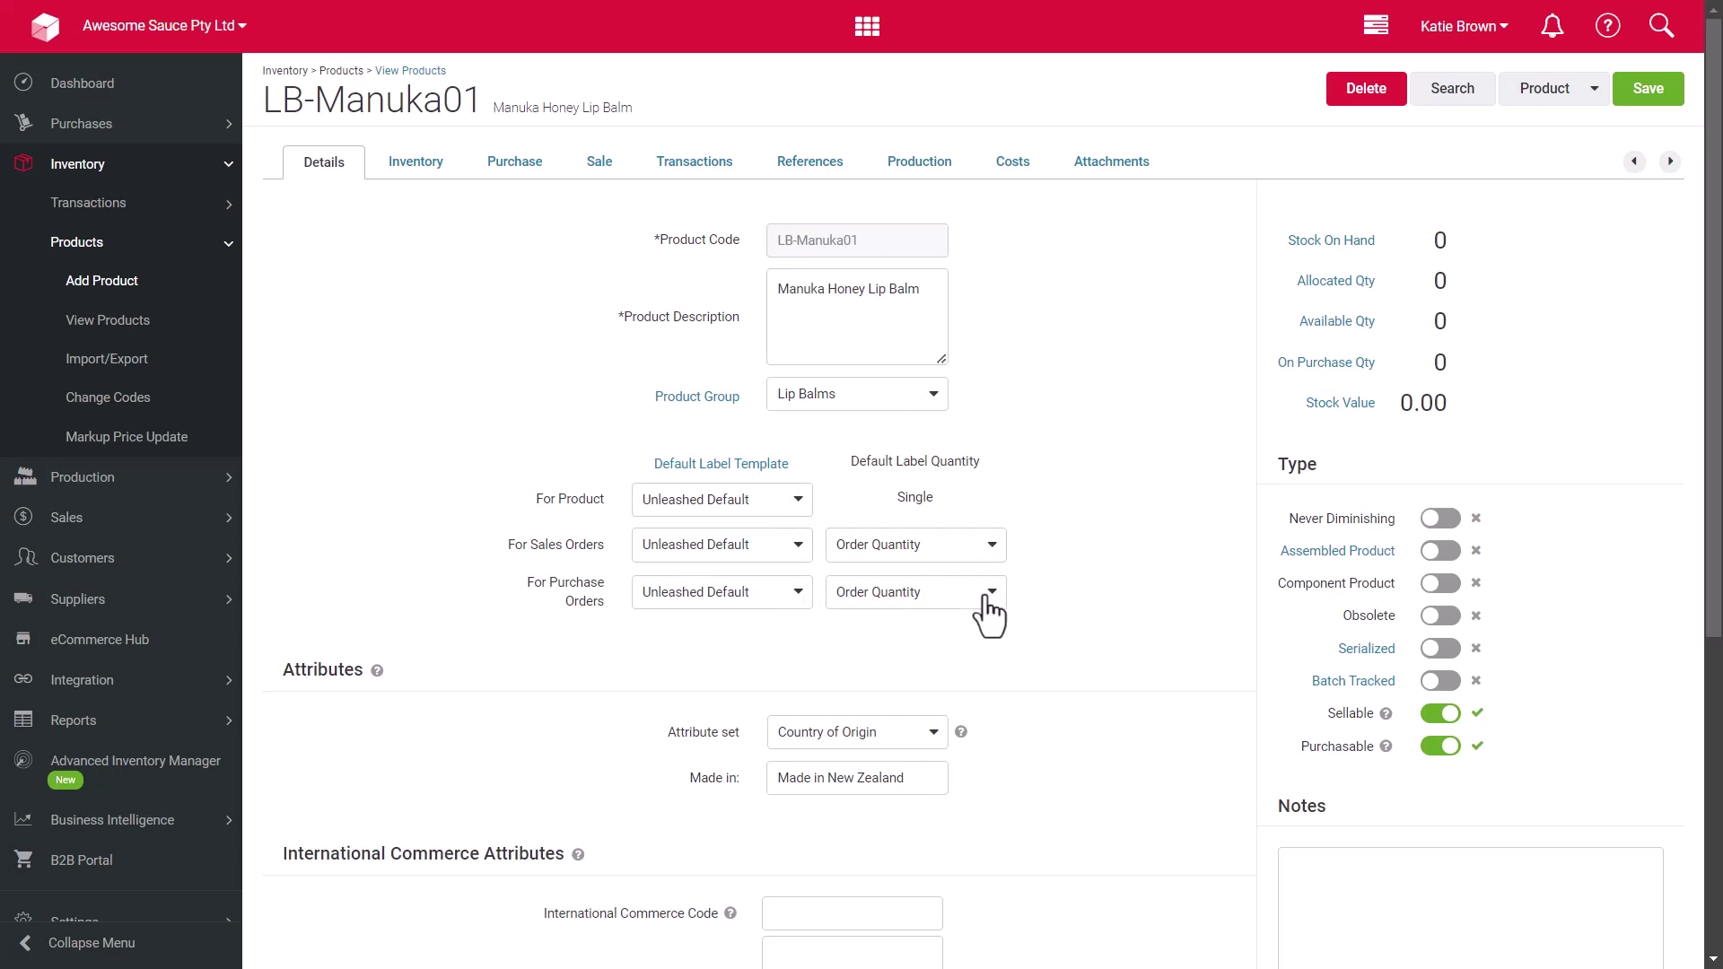
Open LB-Manuka01's attribute set choices to review its Country of Origin set
click(935, 734)
Keep the Country of Origin attribute set, enter commerce code 123 and choose Australia as origin
click(938, 752)
scroll(936, 736, down, 5)
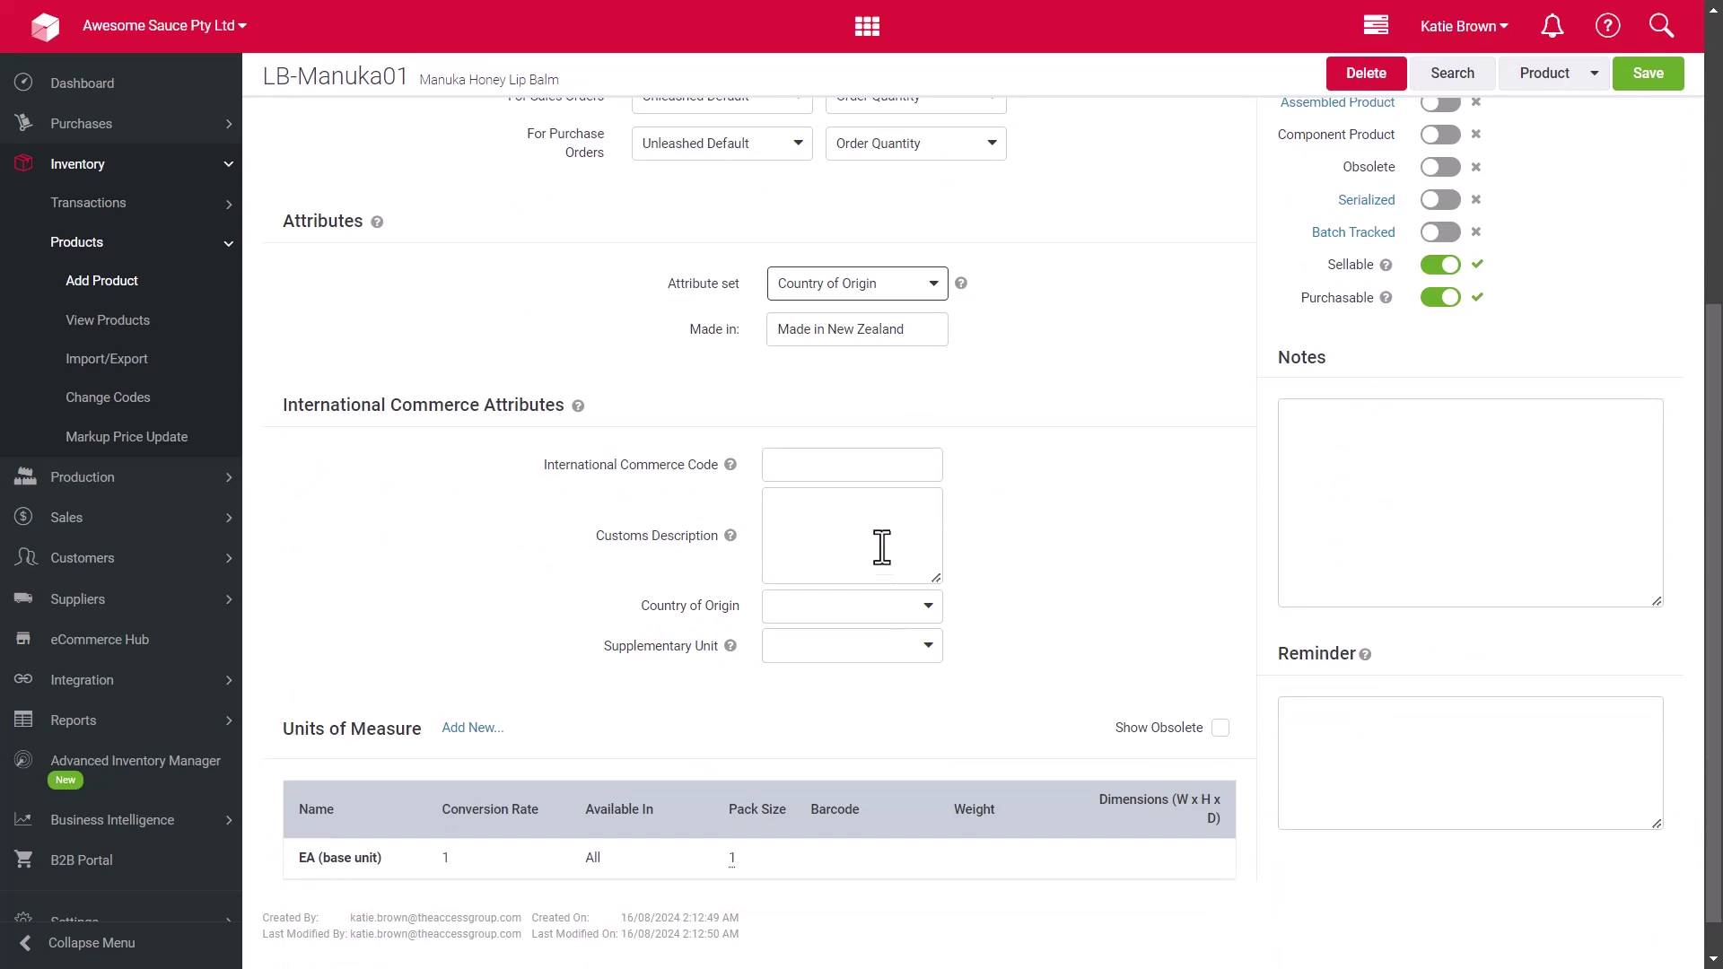
click(866, 465)
text(123)
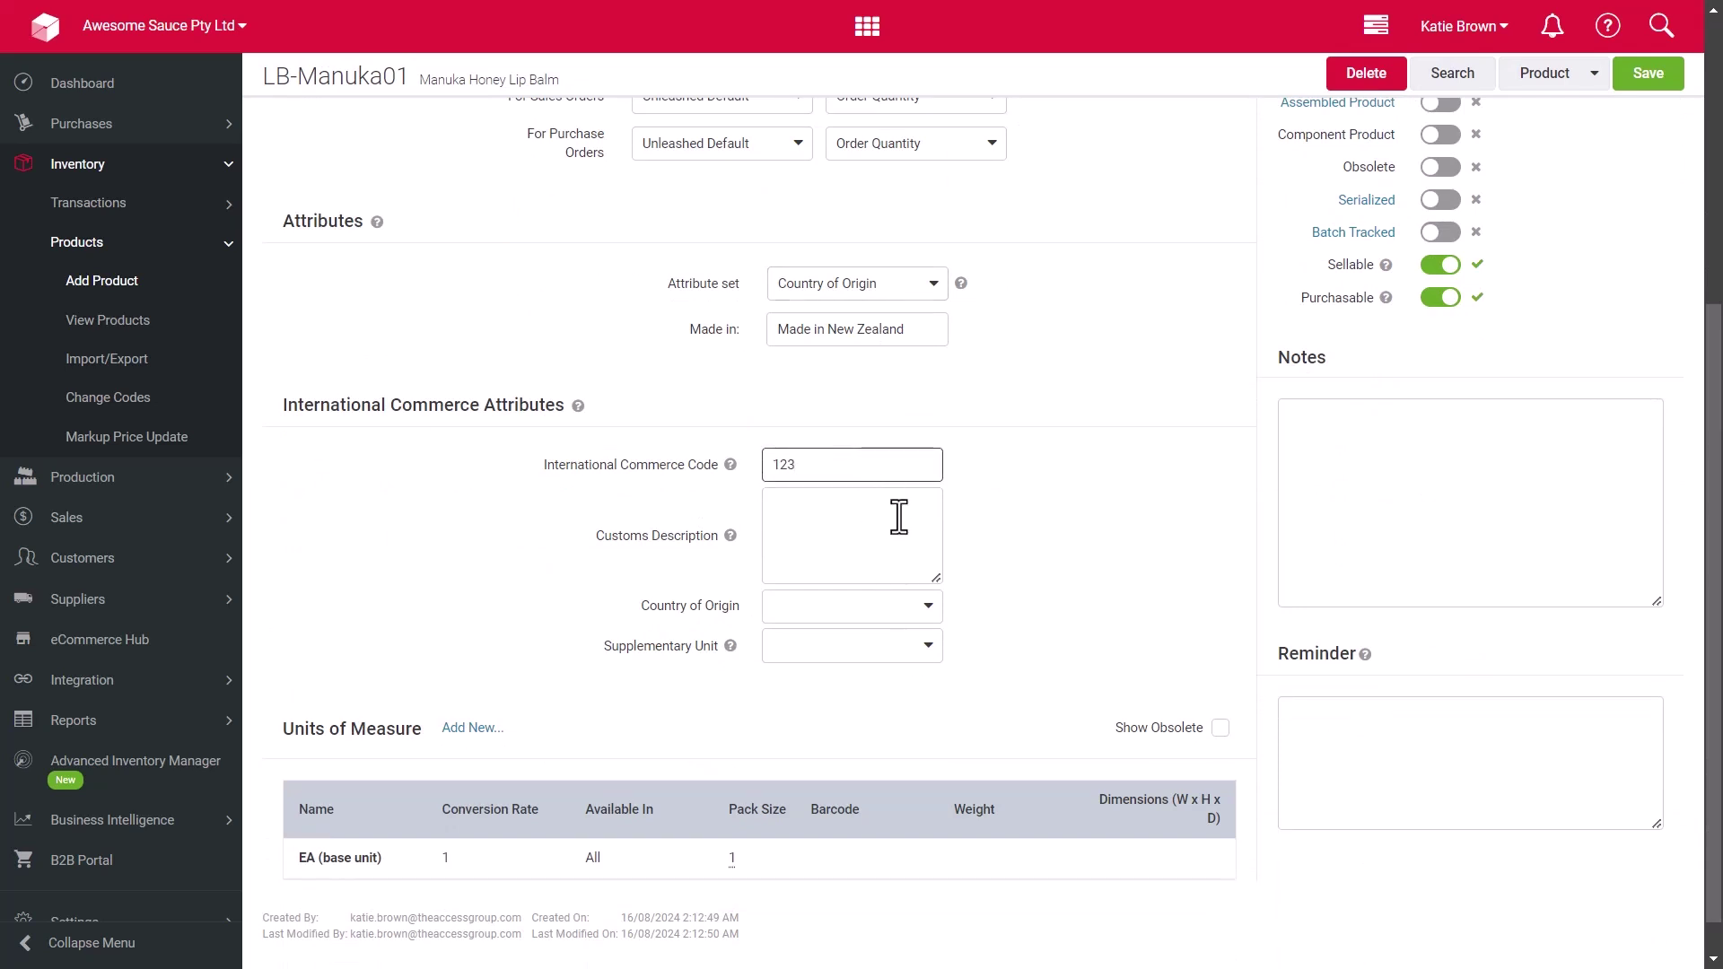
click(934, 606)
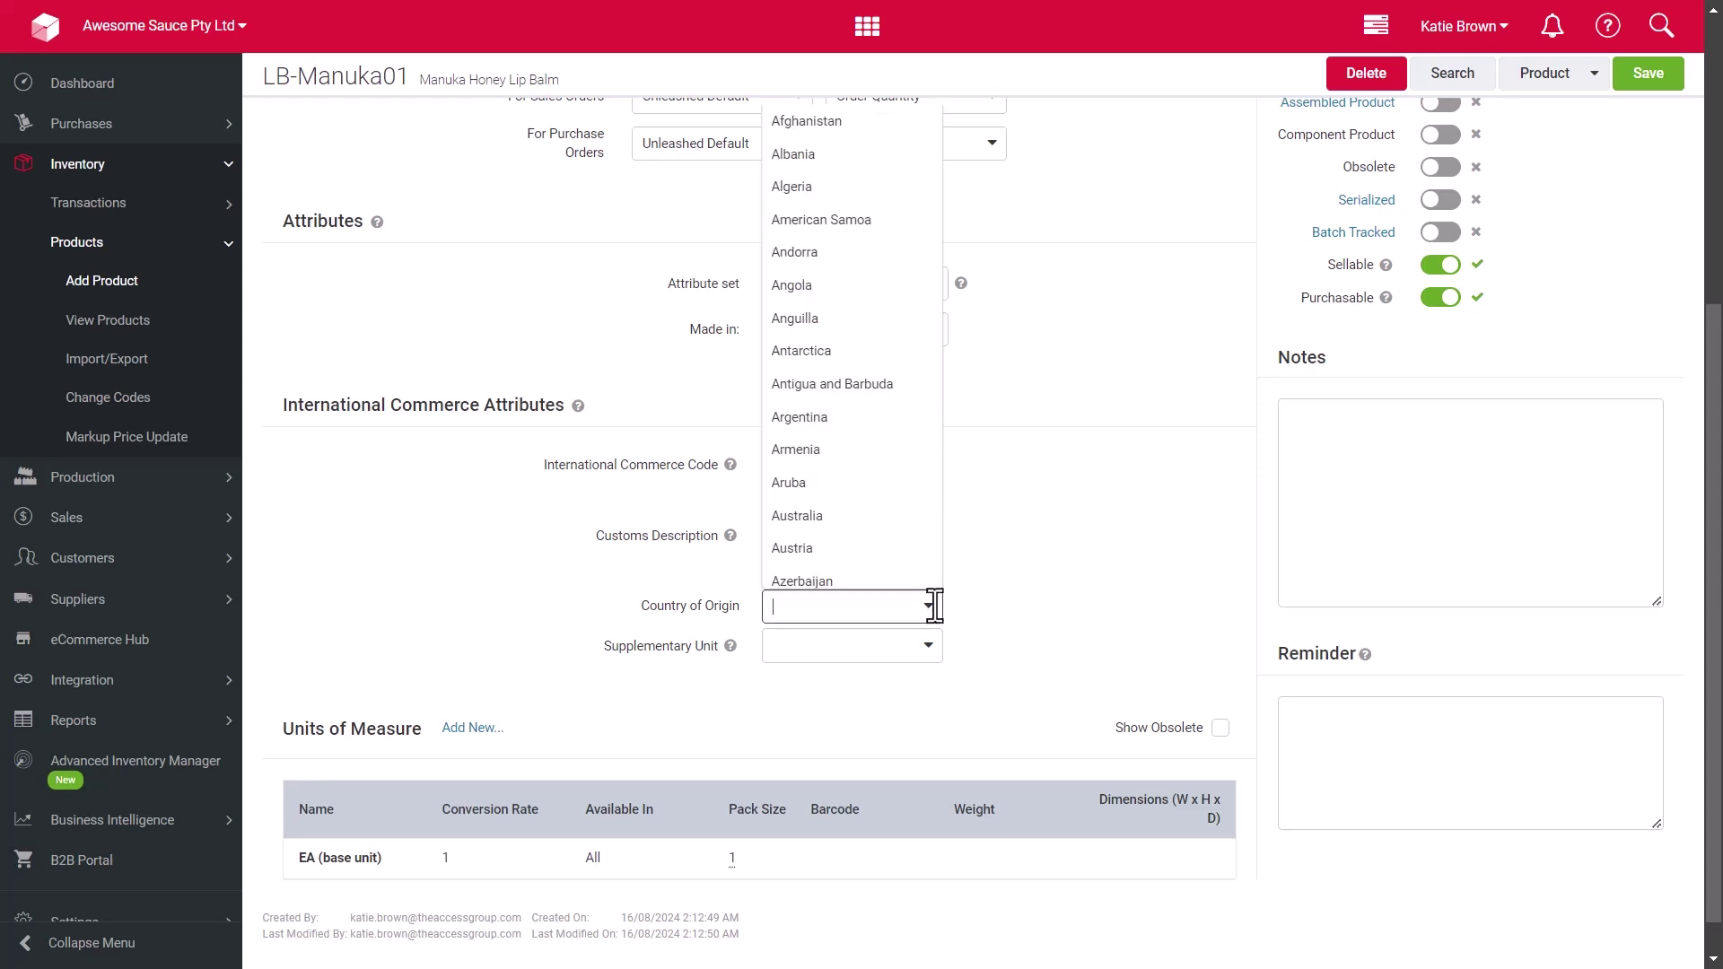
click(891, 517)
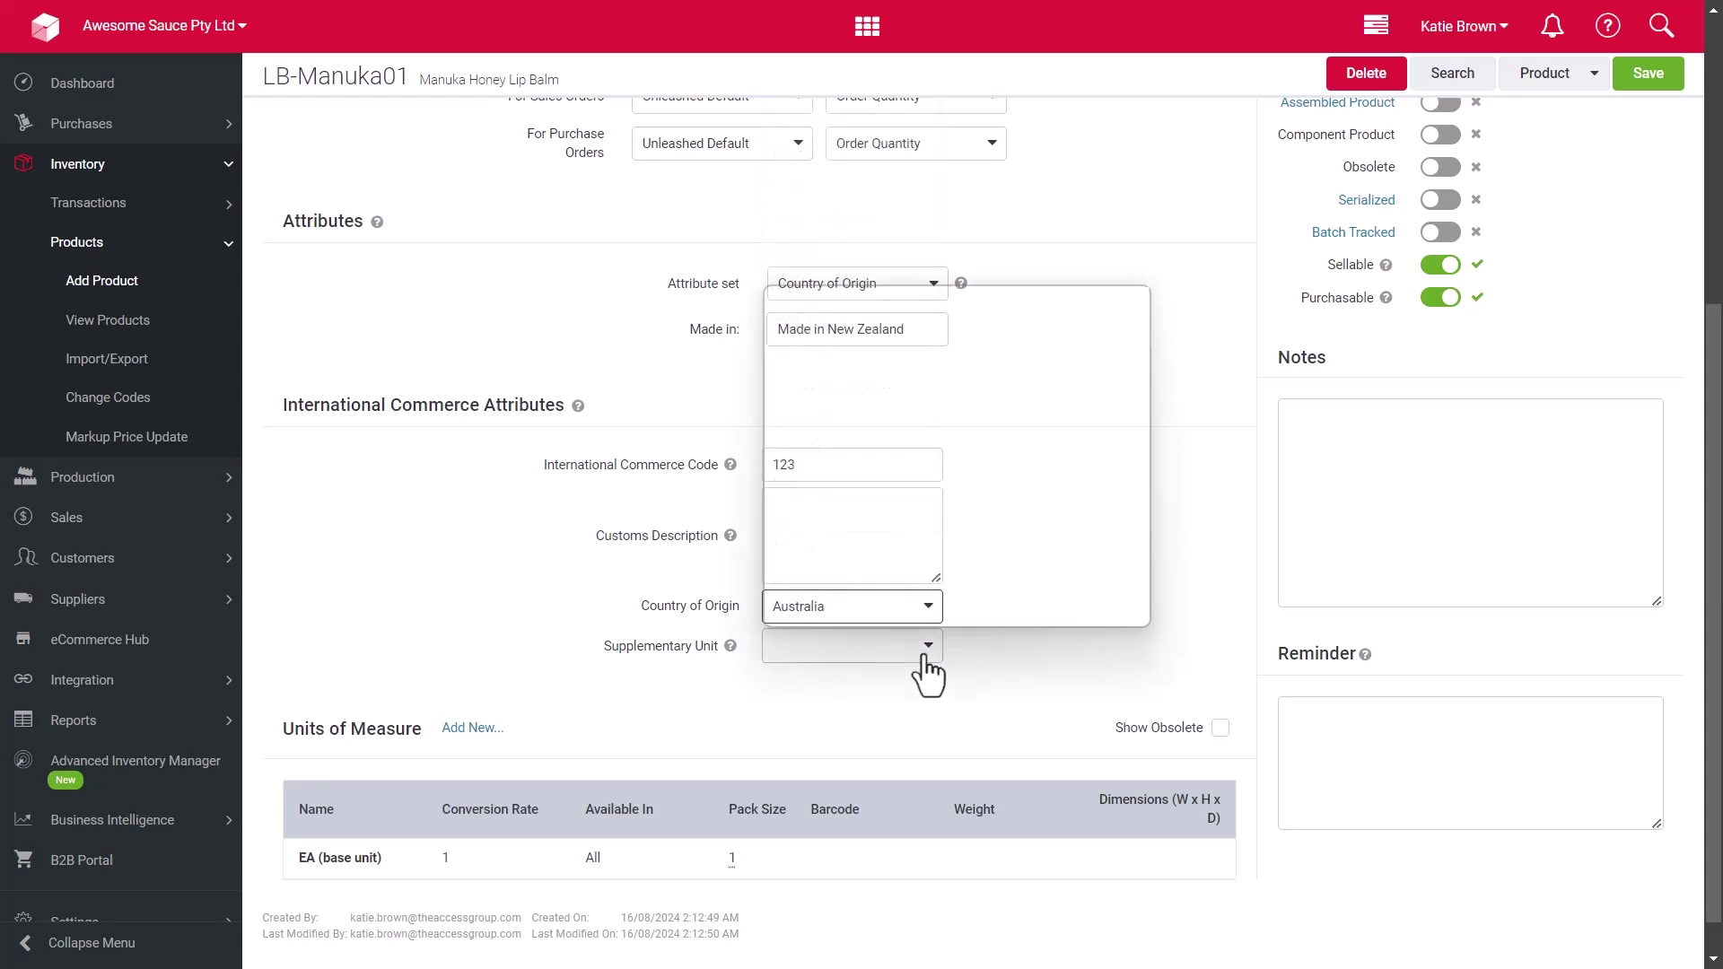
click(926, 656)
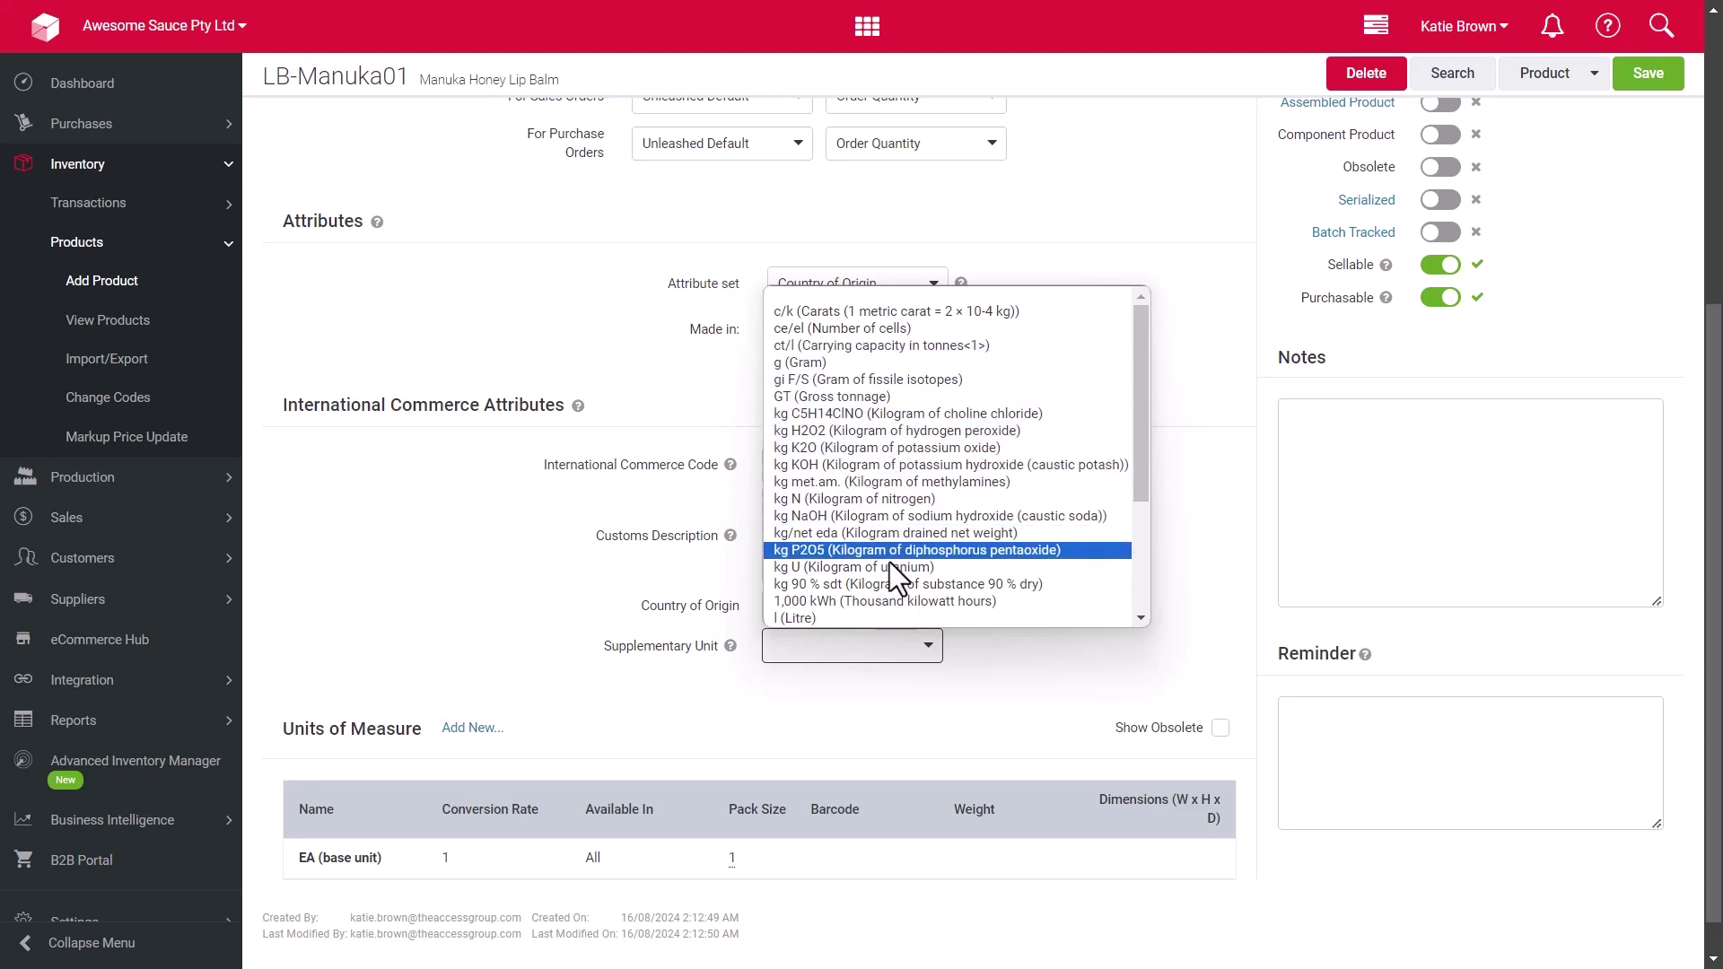
click(894, 695)
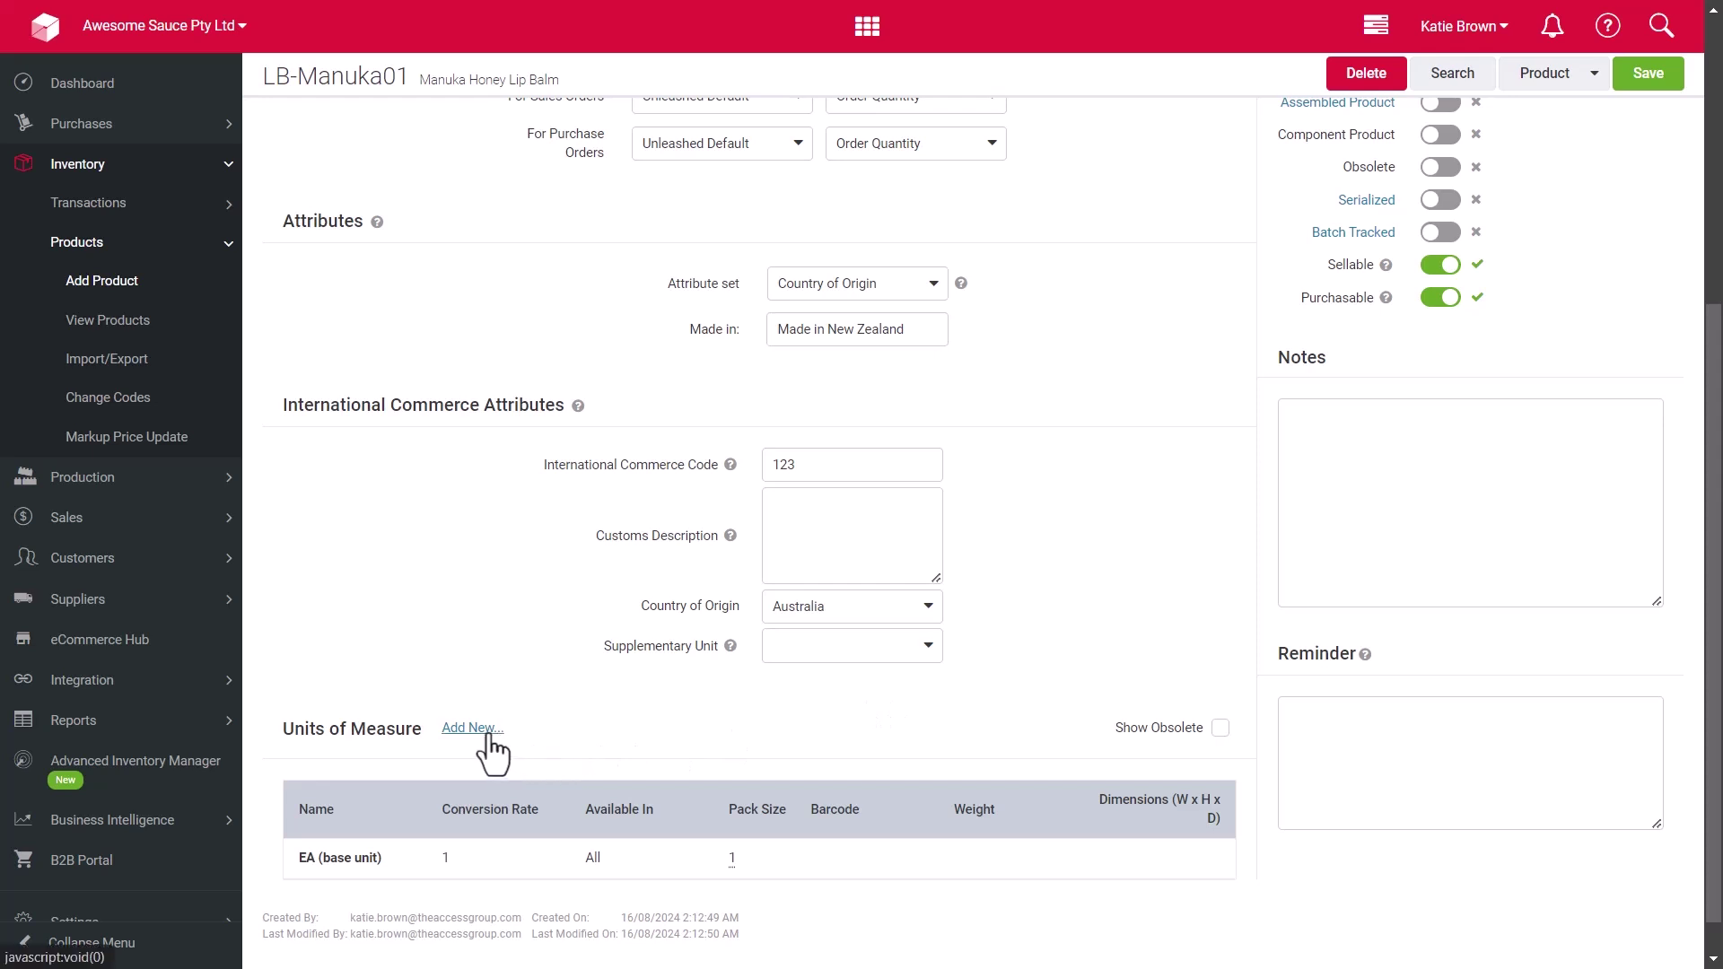
click(361, 862)
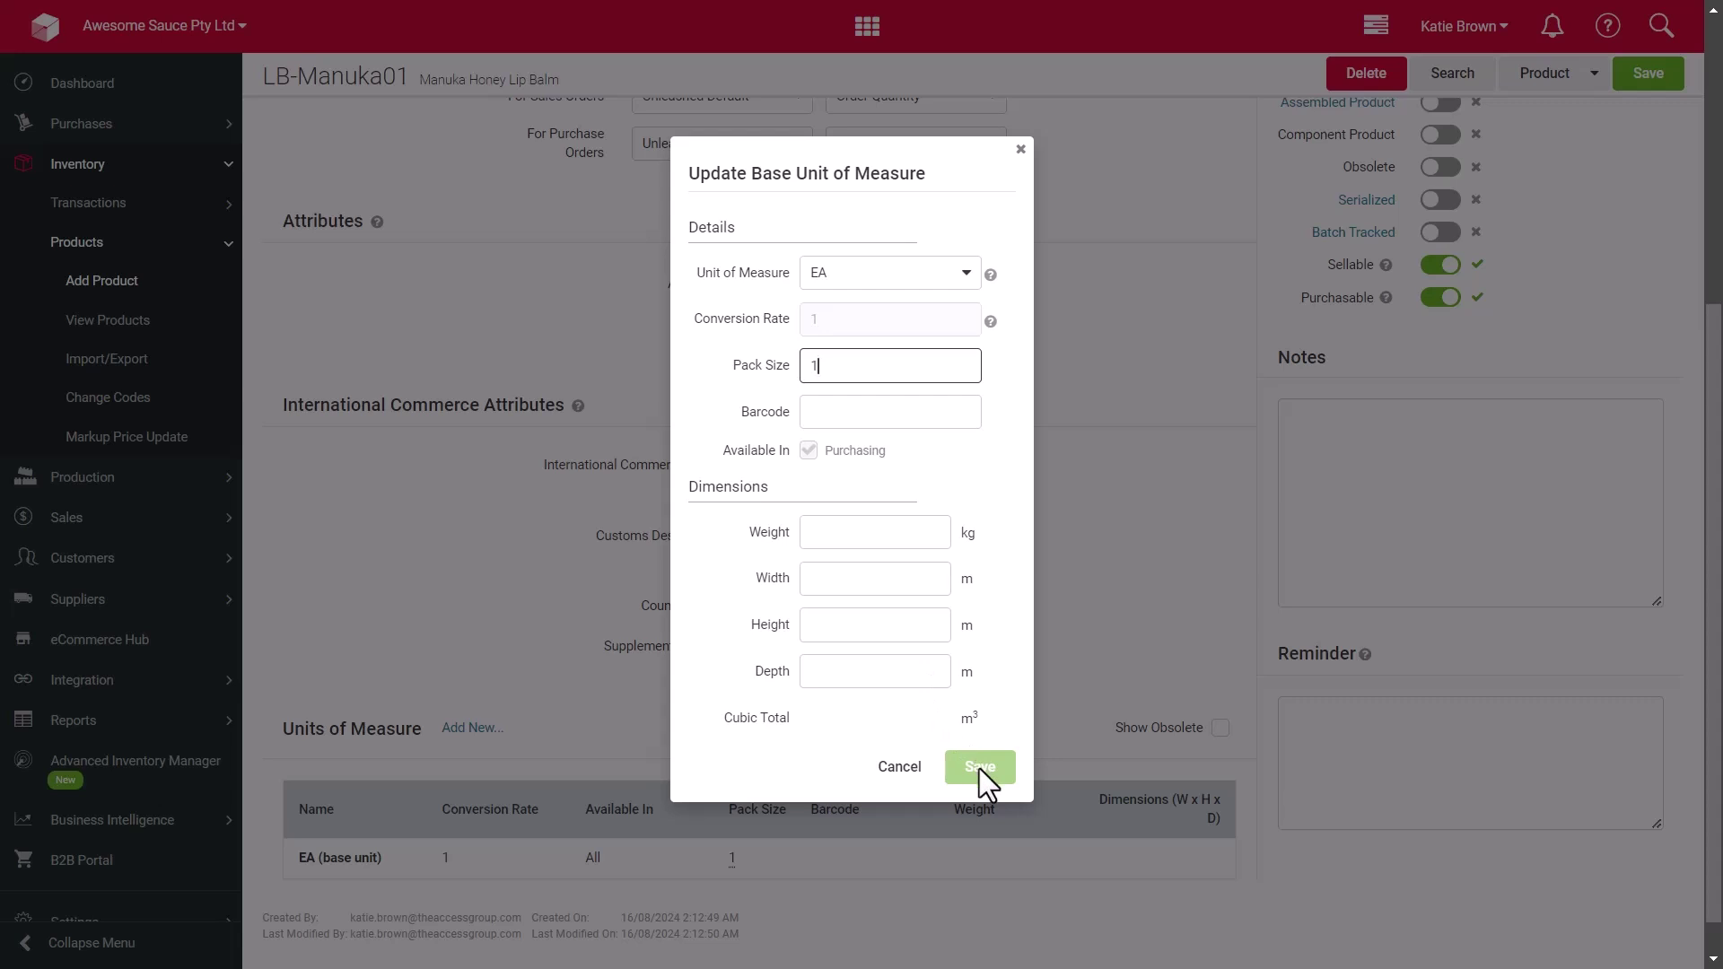
click(910, 768)
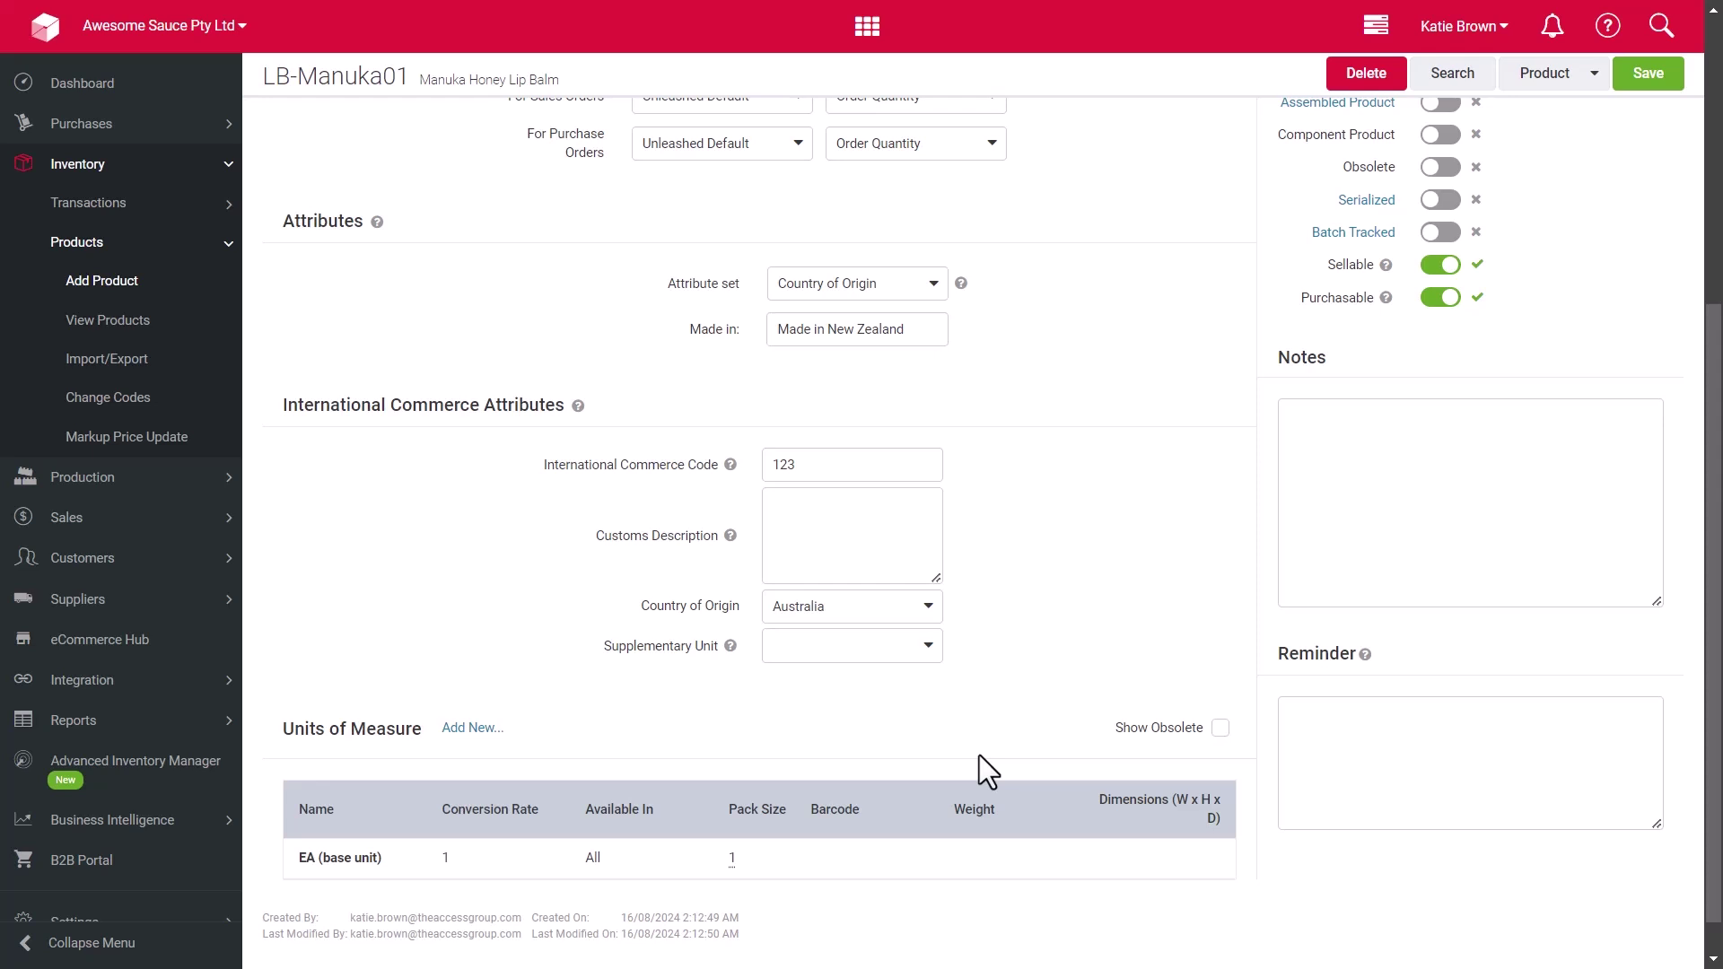
View LB-Manuka01's Stock On Hand enquiry, then reopen the Manuka Honey Lip Balm details
scroll(979, 757, up, 5)
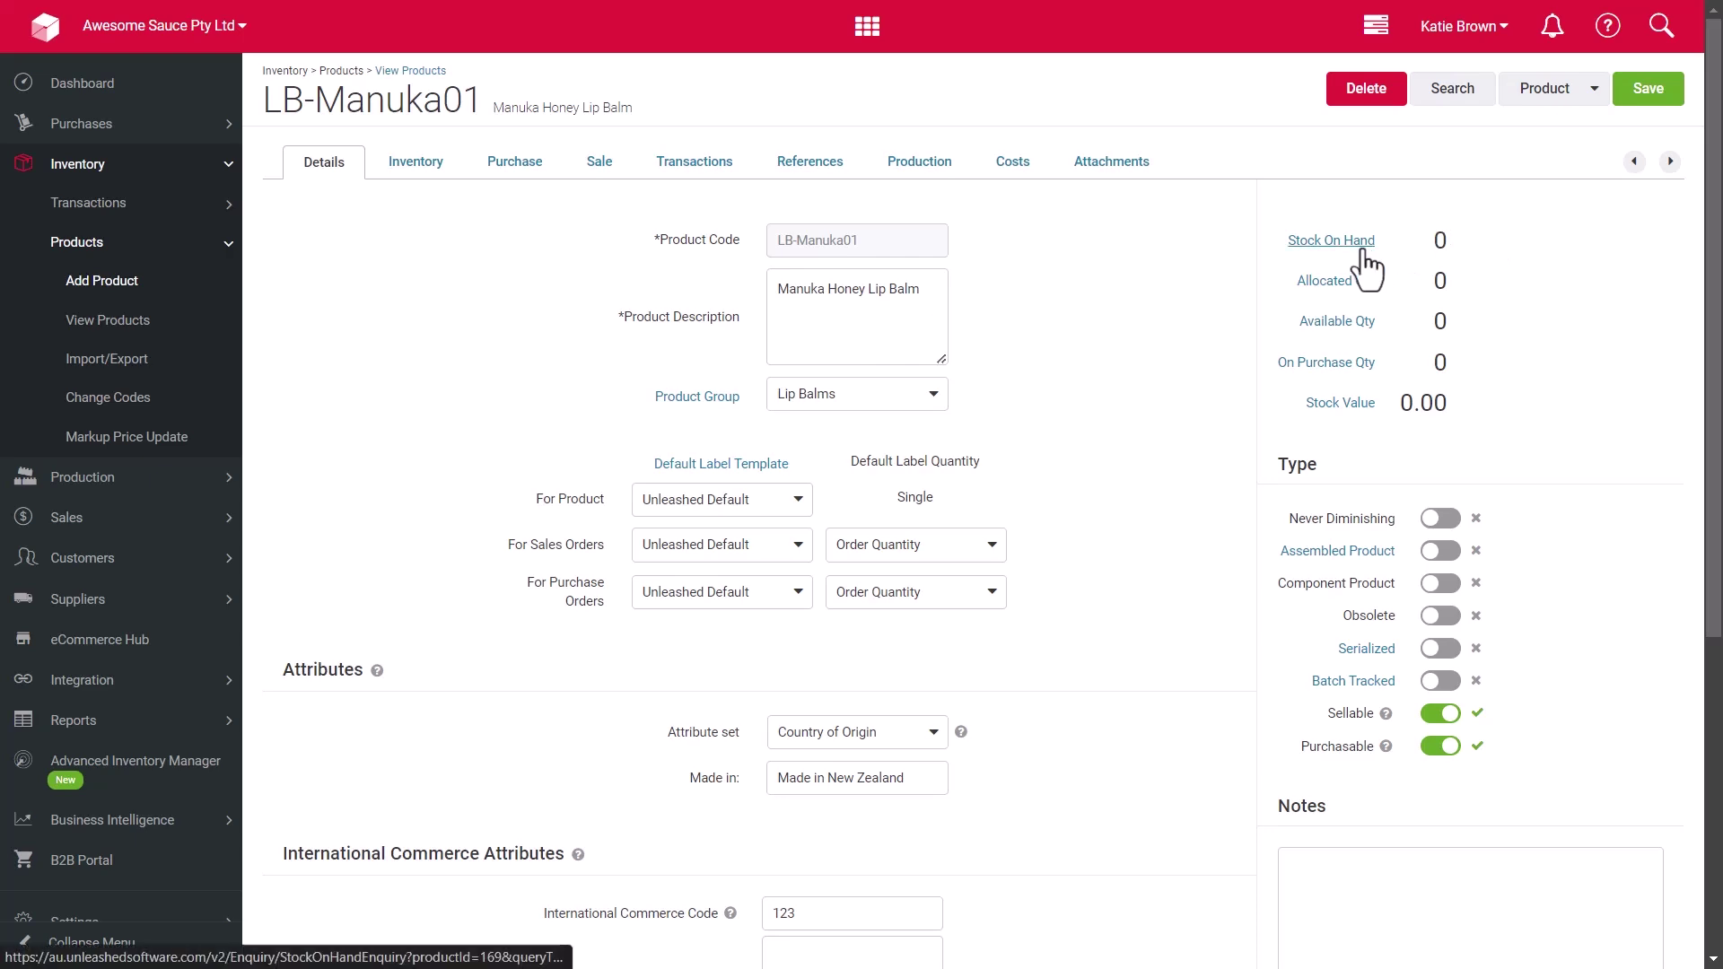
click(1331, 241)
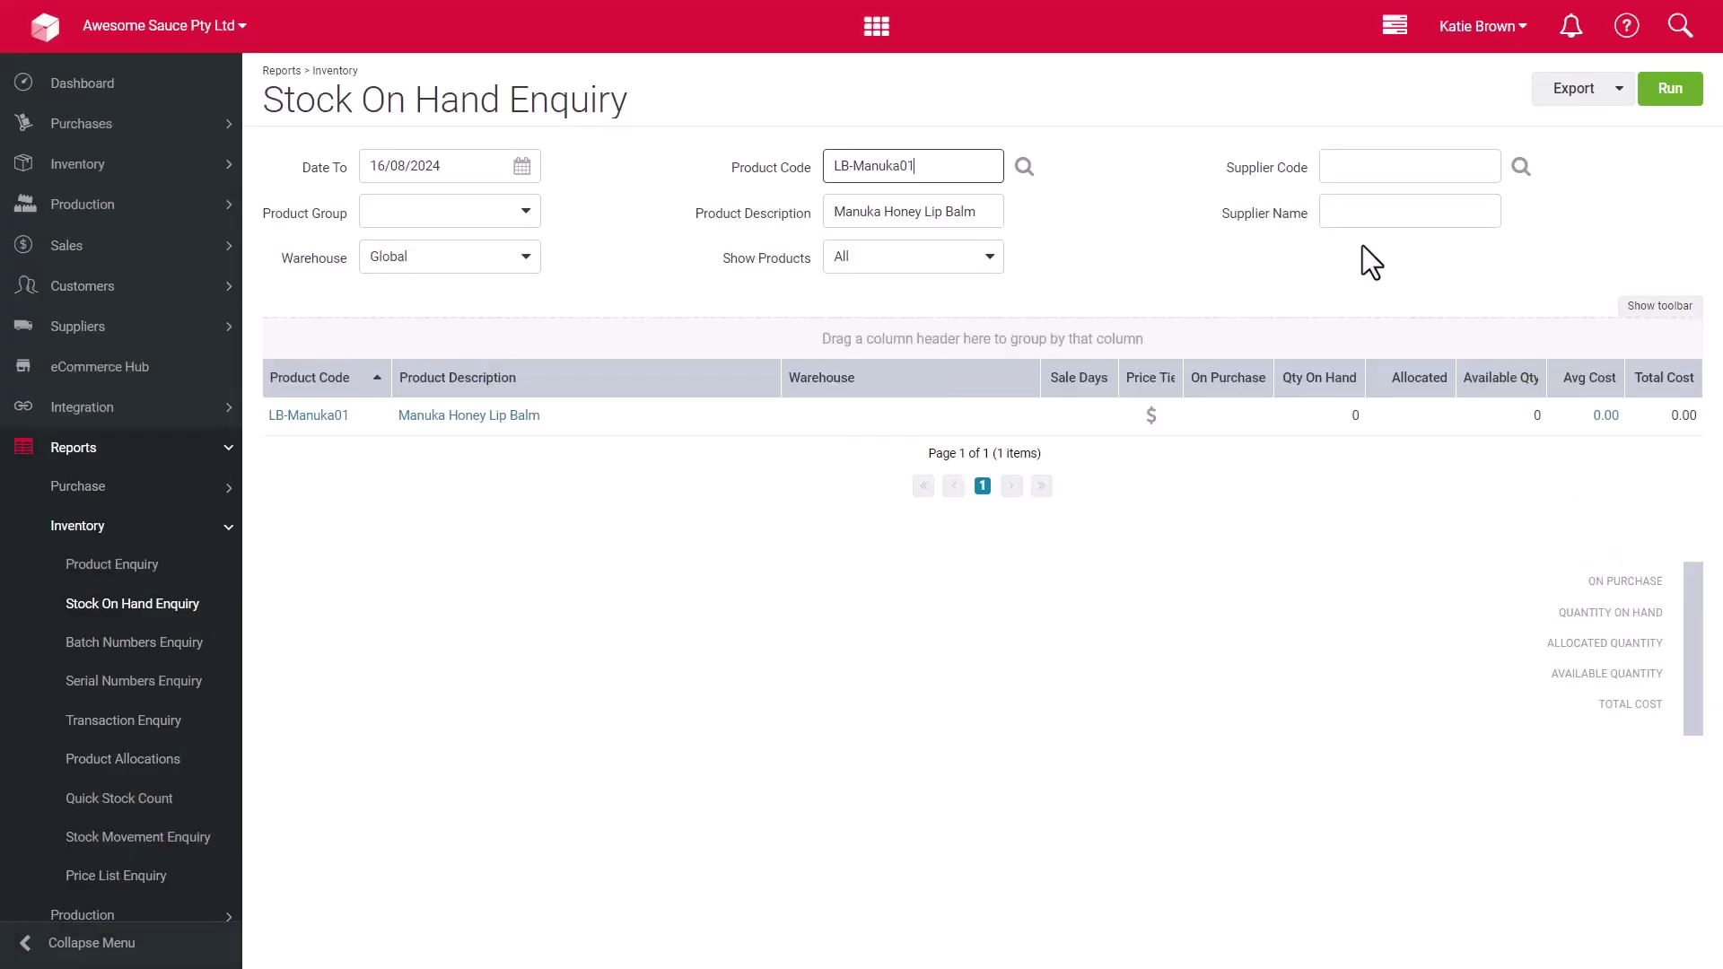
click(433, 416)
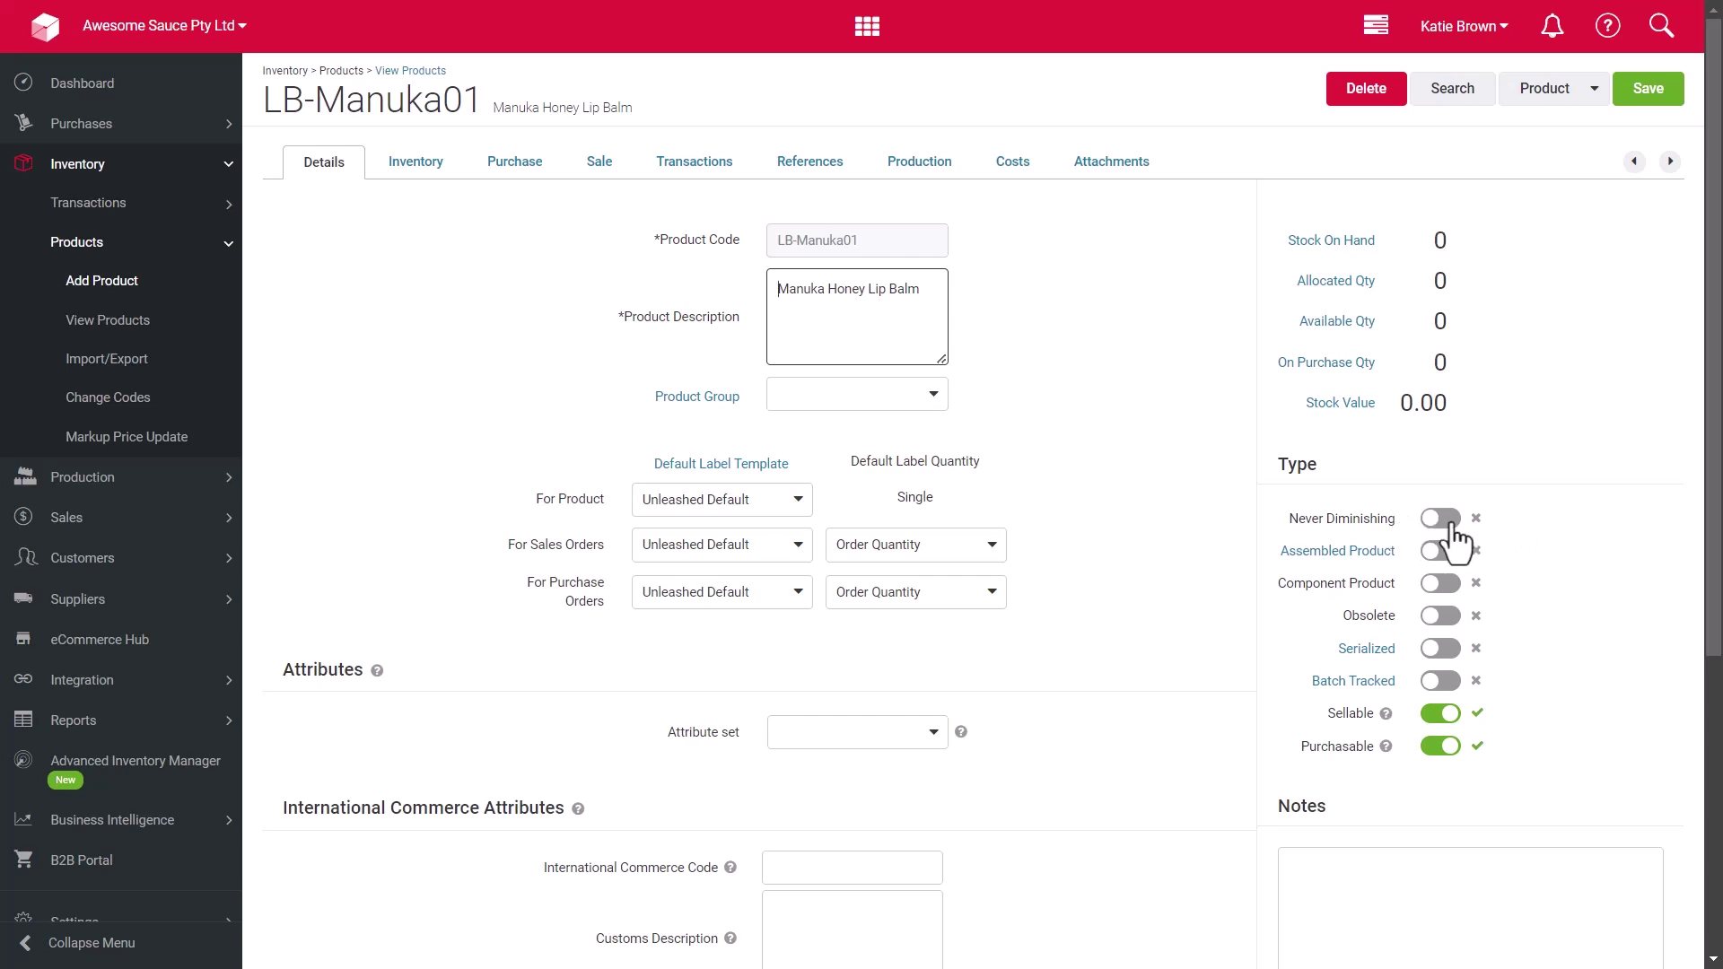
Switch on the Component Product toggle in LB-Manuka01's Type panel
click(1446, 585)
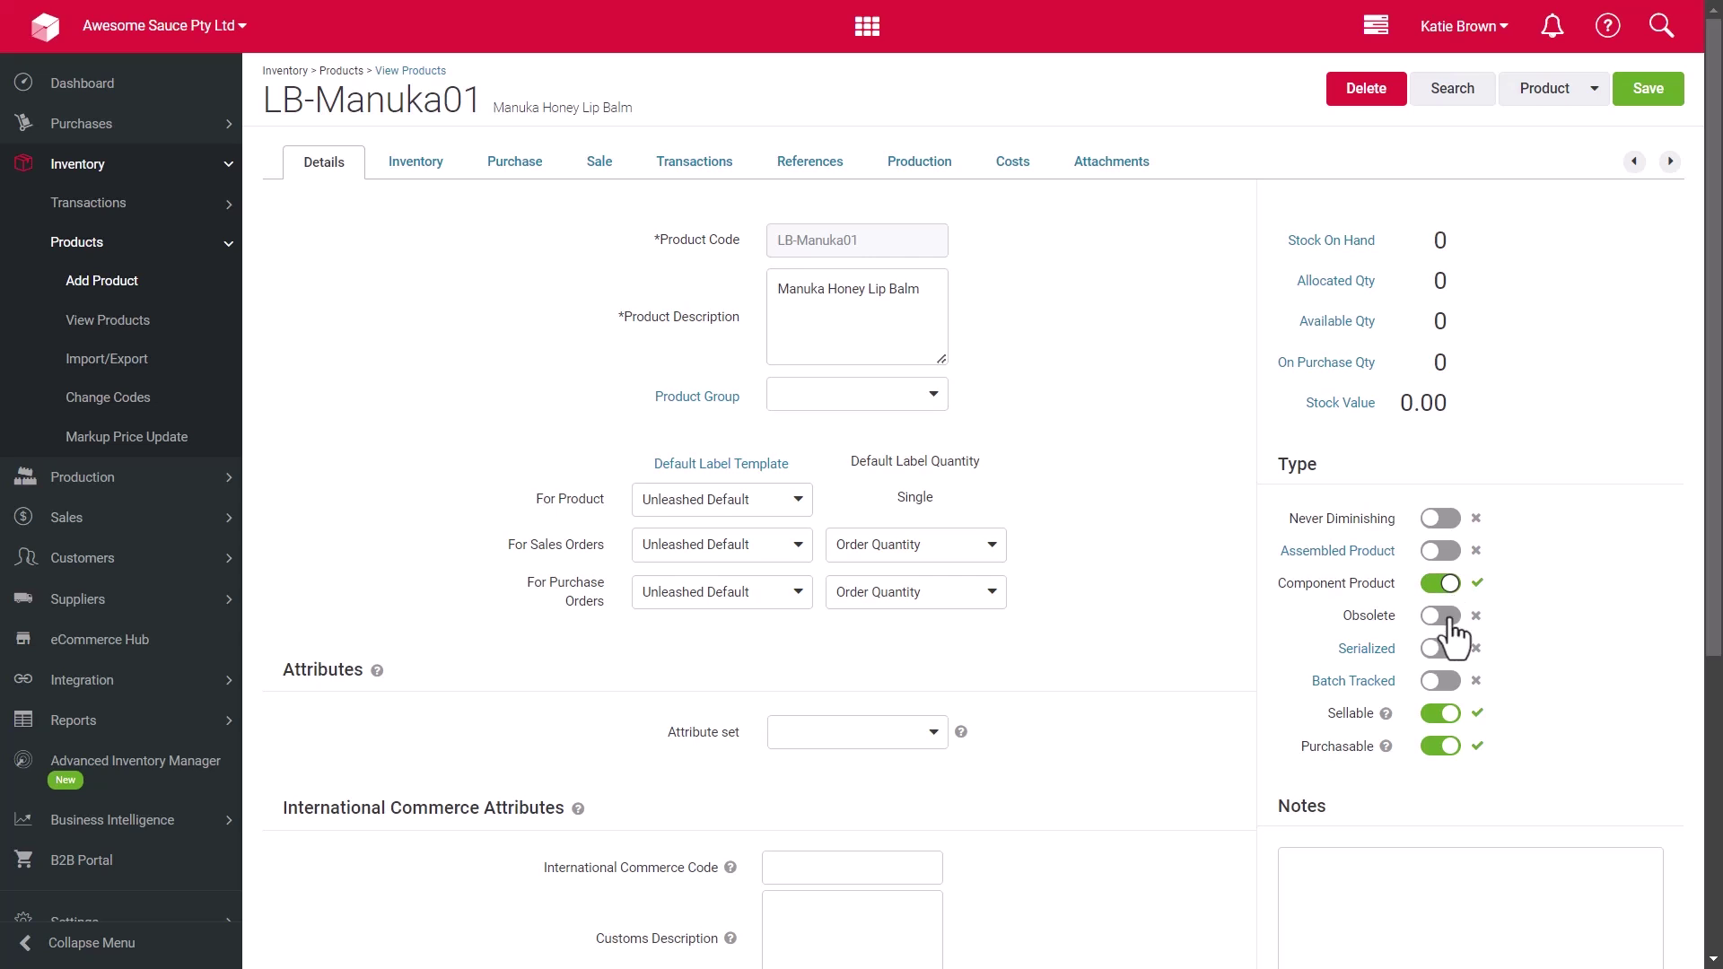
Switch on the Batch Tracked toggle in the Type panel
click(1453, 685)
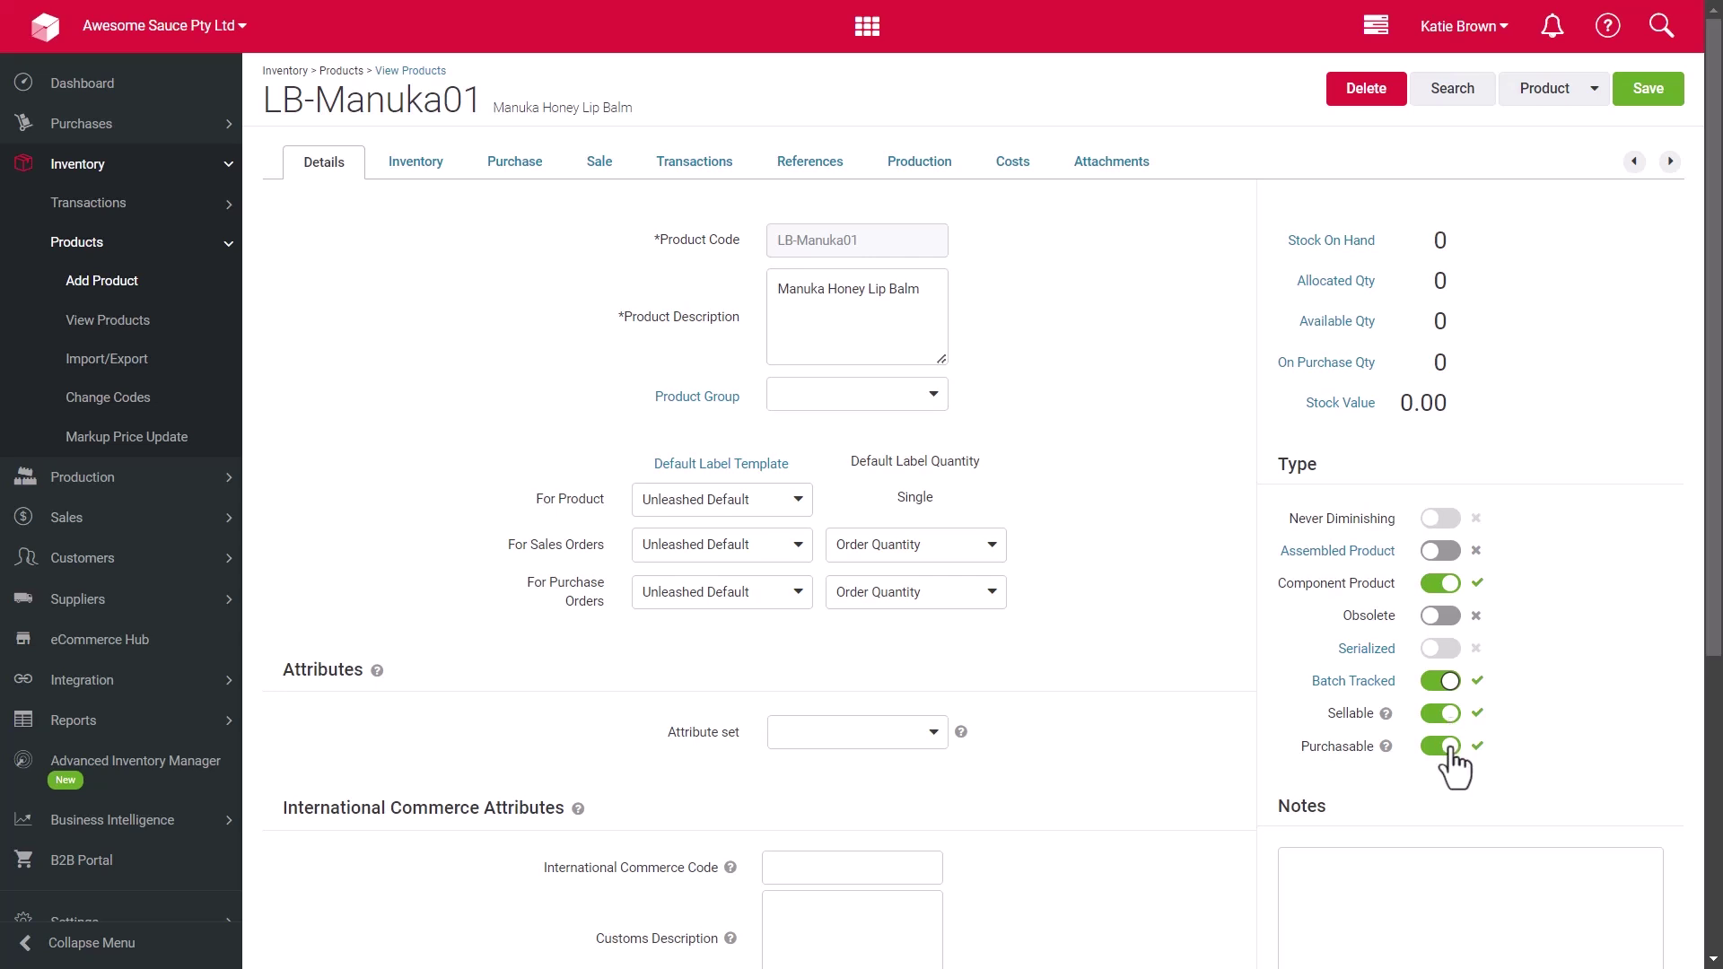
Enter 'New range' in the Notes box and 'Include thank you note' in the Reminder box
scroll(1456, 754, down, 3)
click(1458, 729)
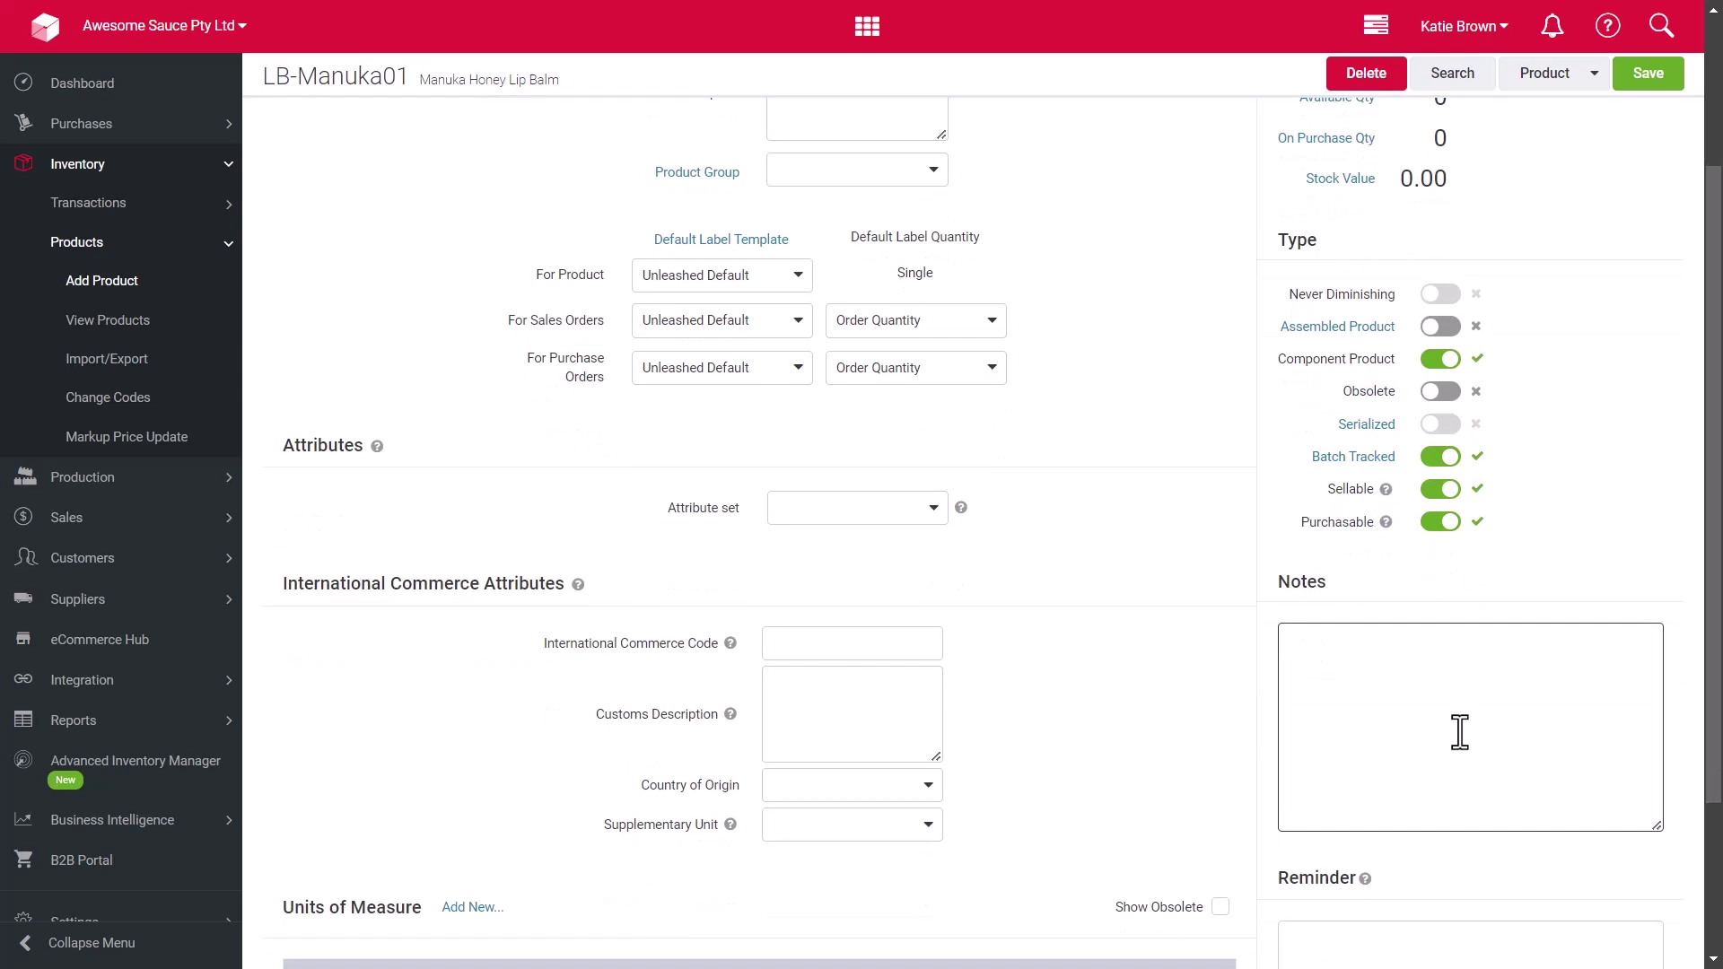
text(New range)
scroll(1460, 731, down, 3)
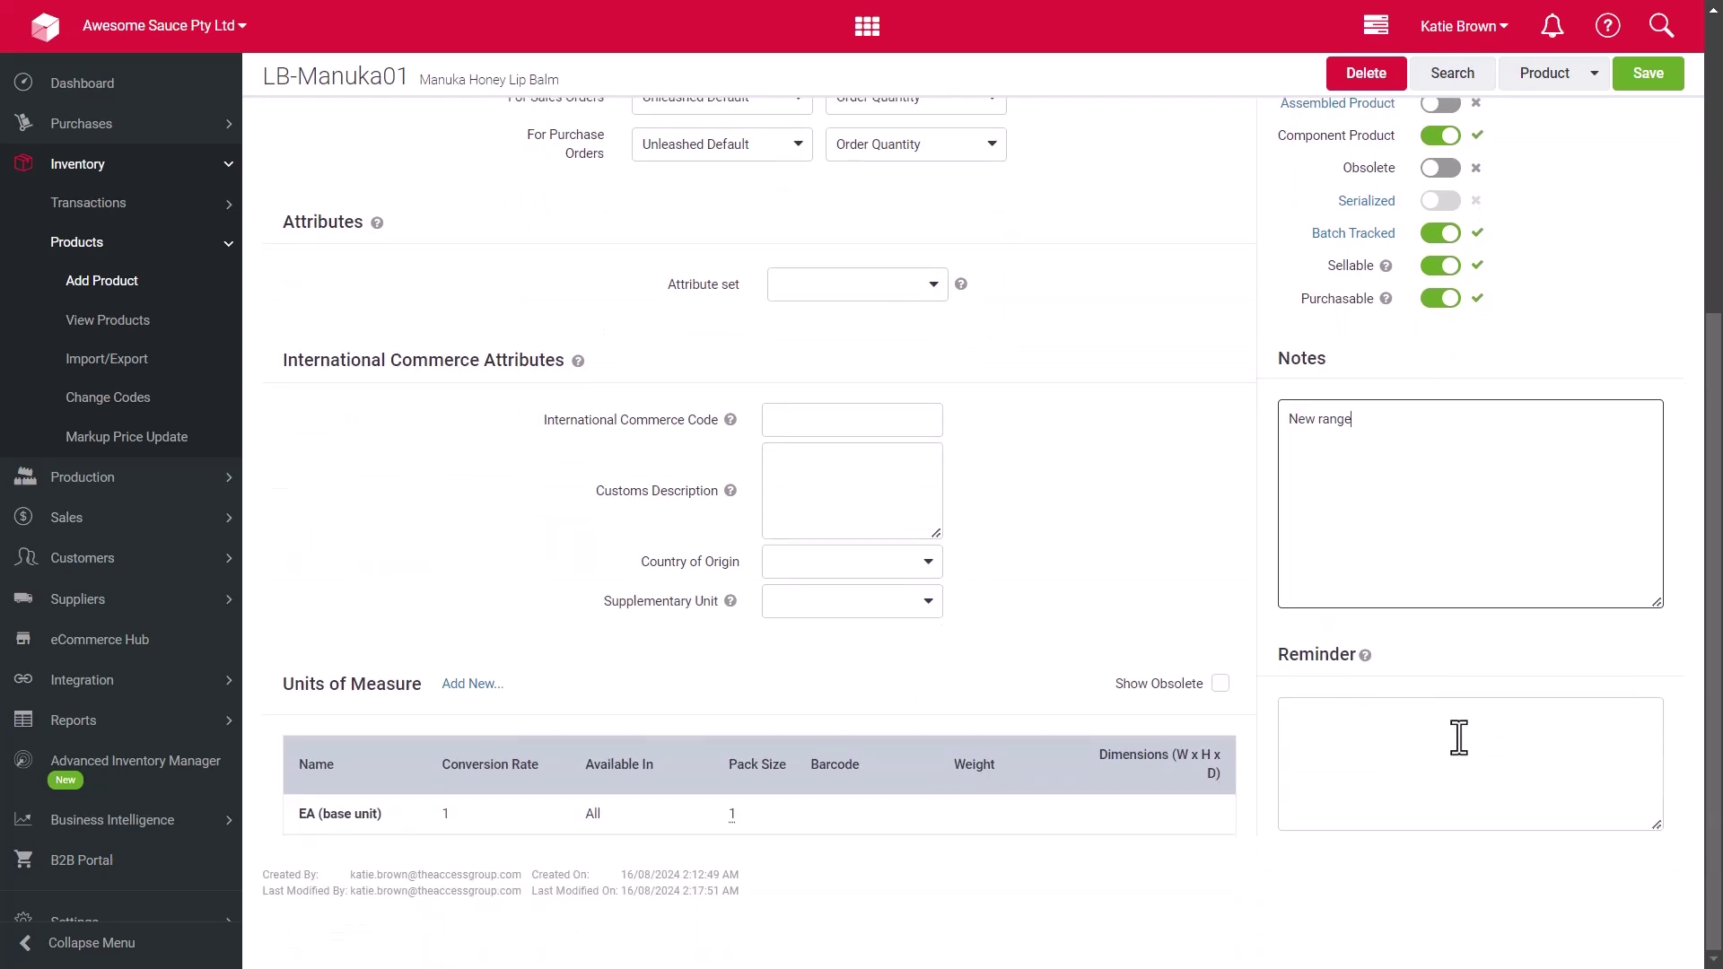
click(1458, 737)
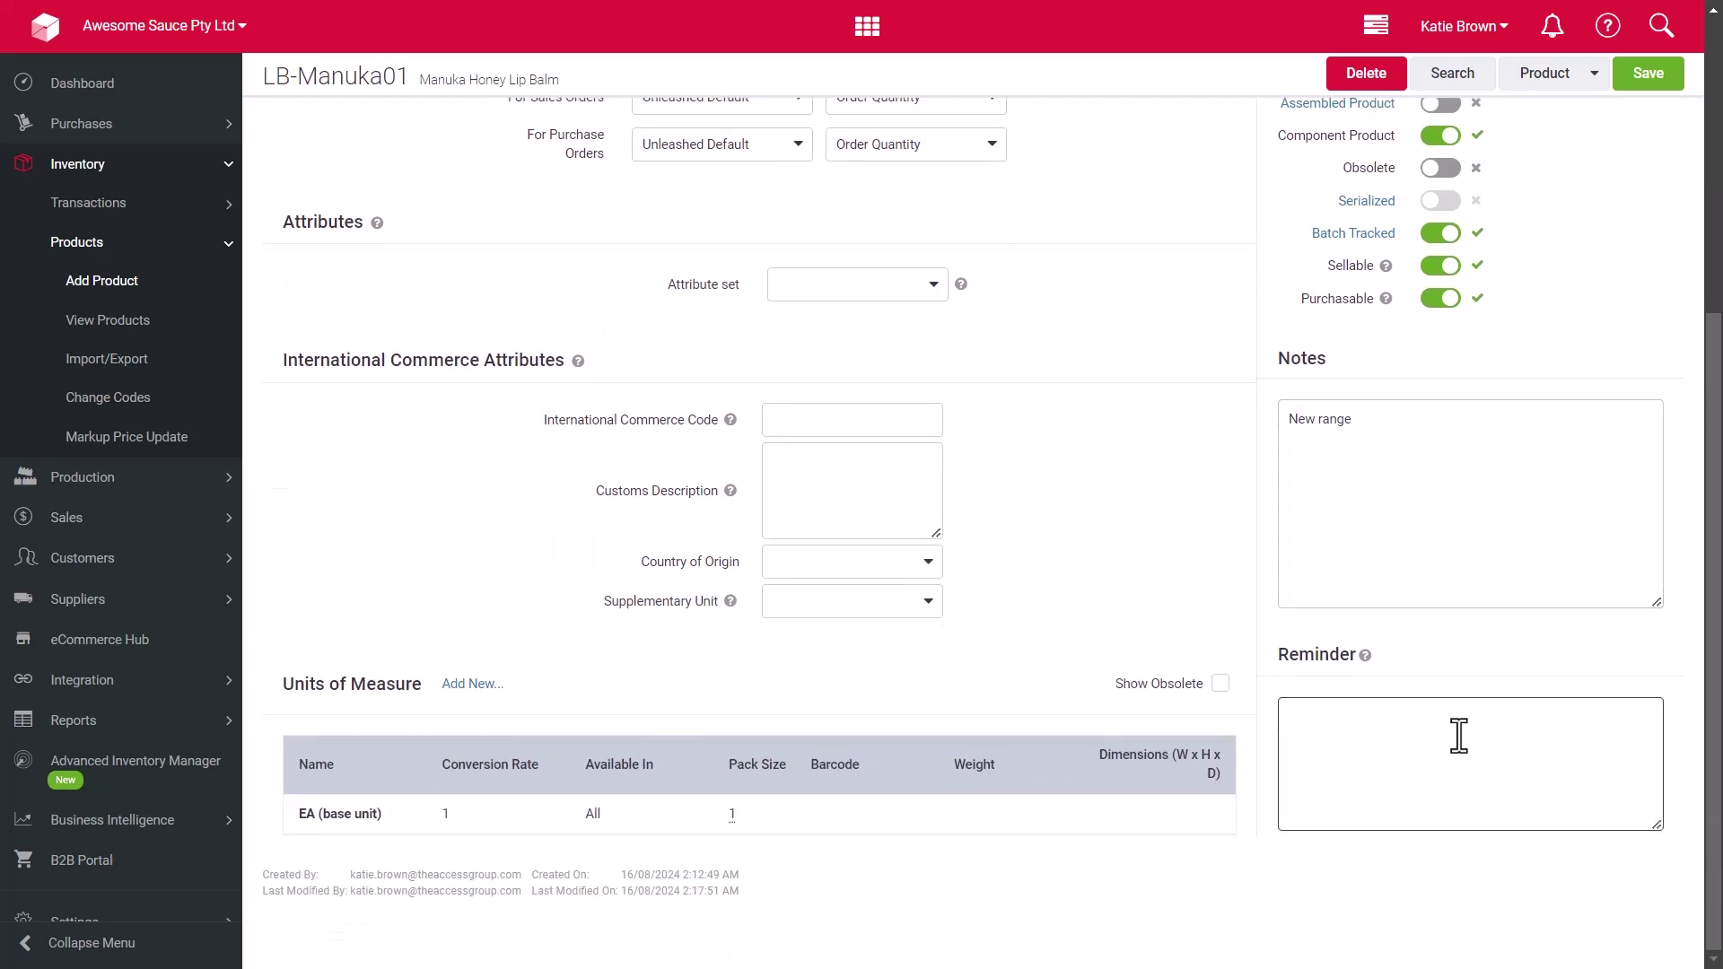
text(Include thank you note)
scroll(1459, 737, up, 5)
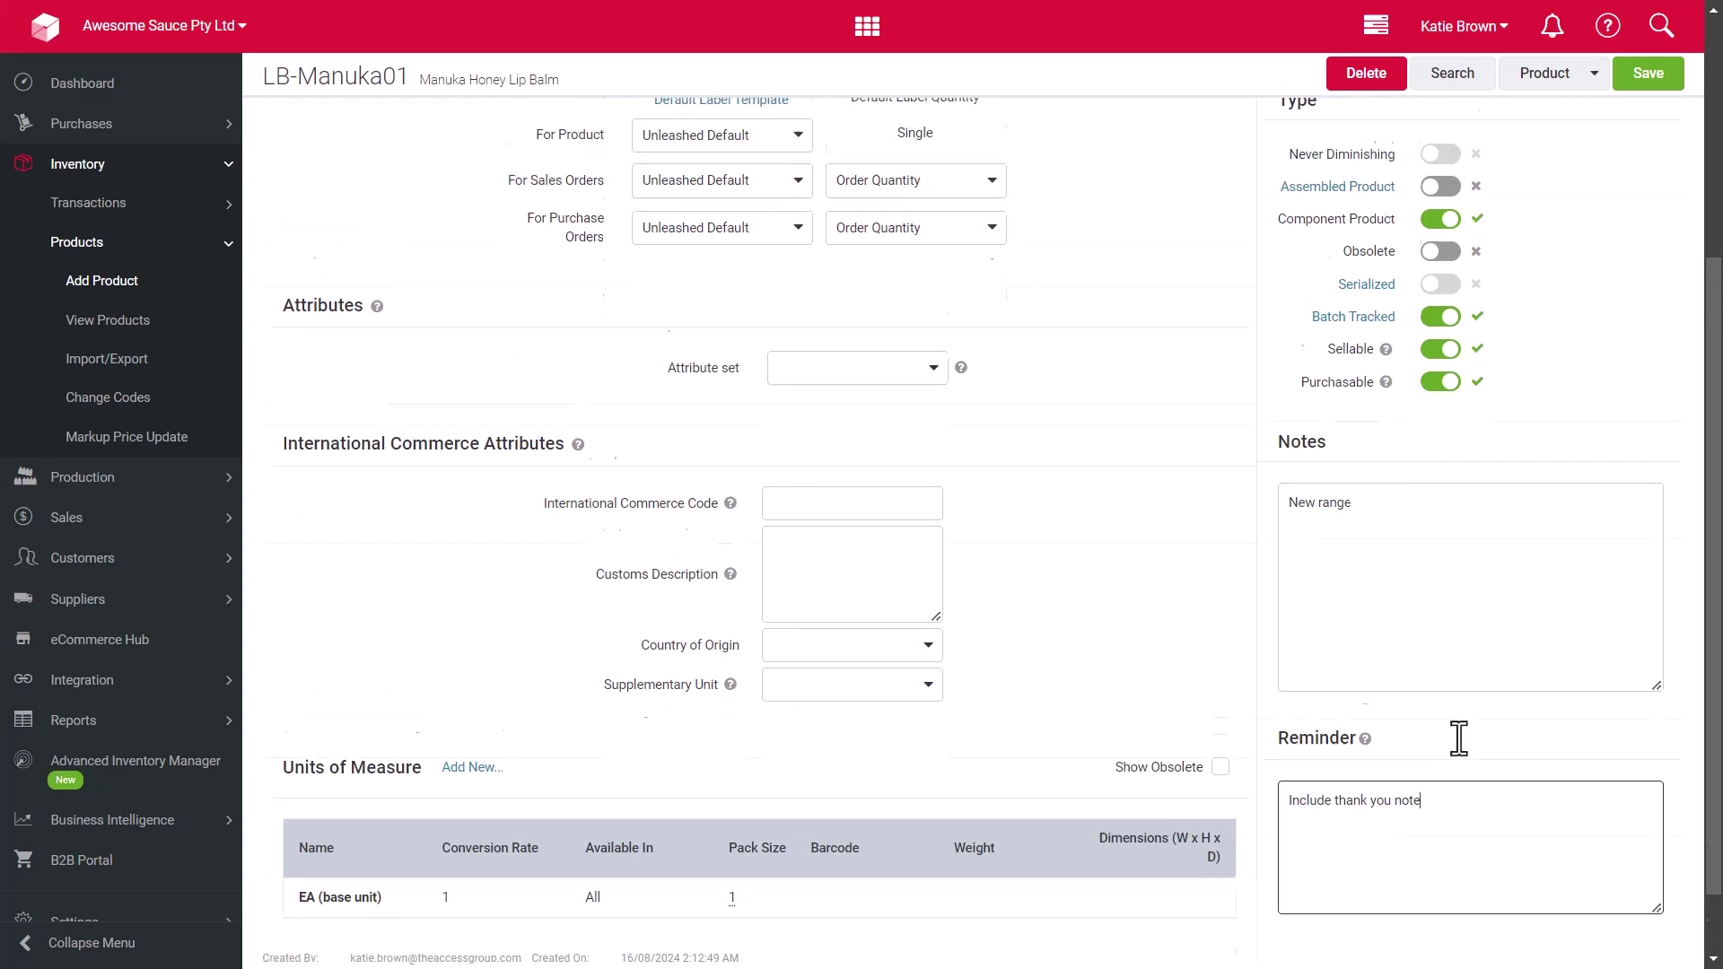